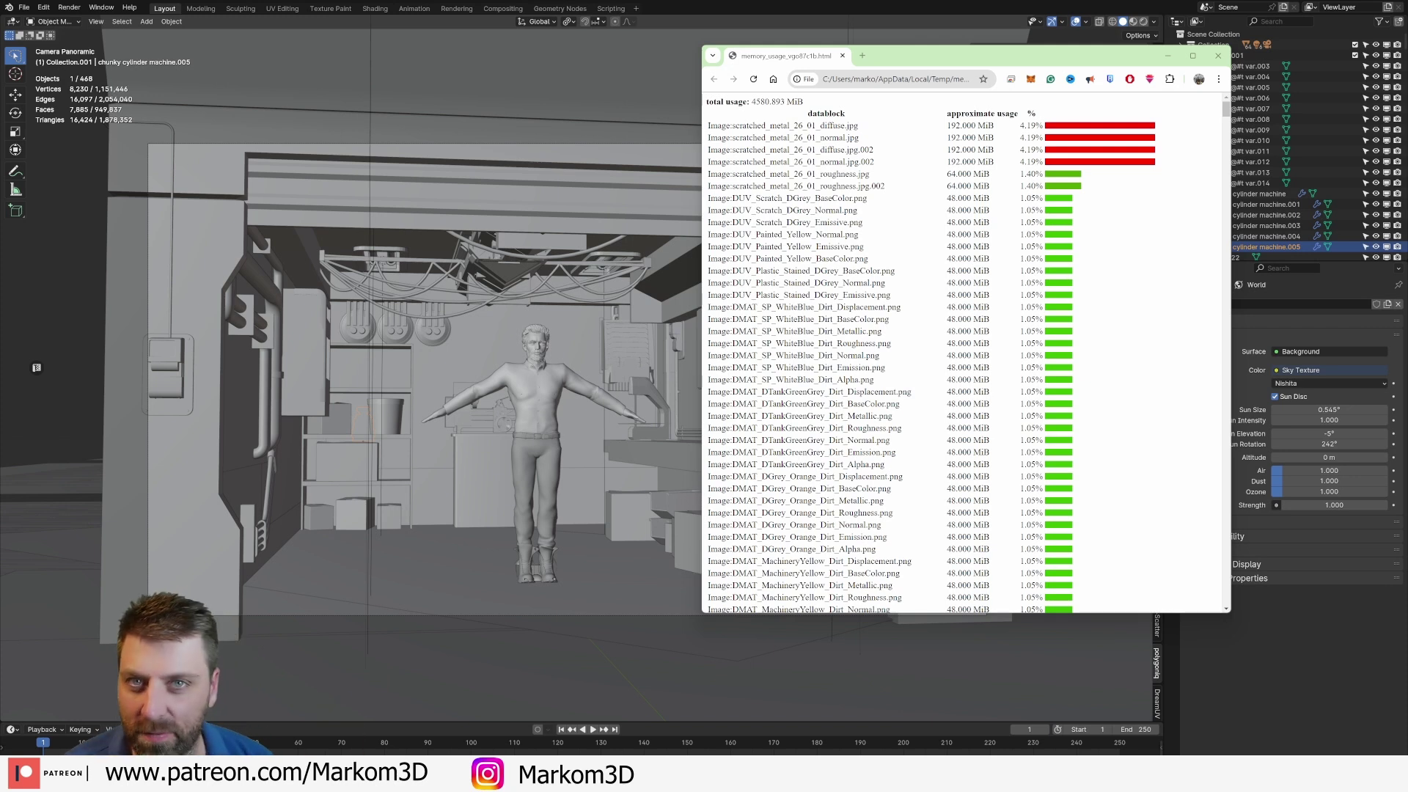
# - Switch away from the memory-usage report back to the Blender garage scene
pyautogui.hotkey('alt', 'Tab')
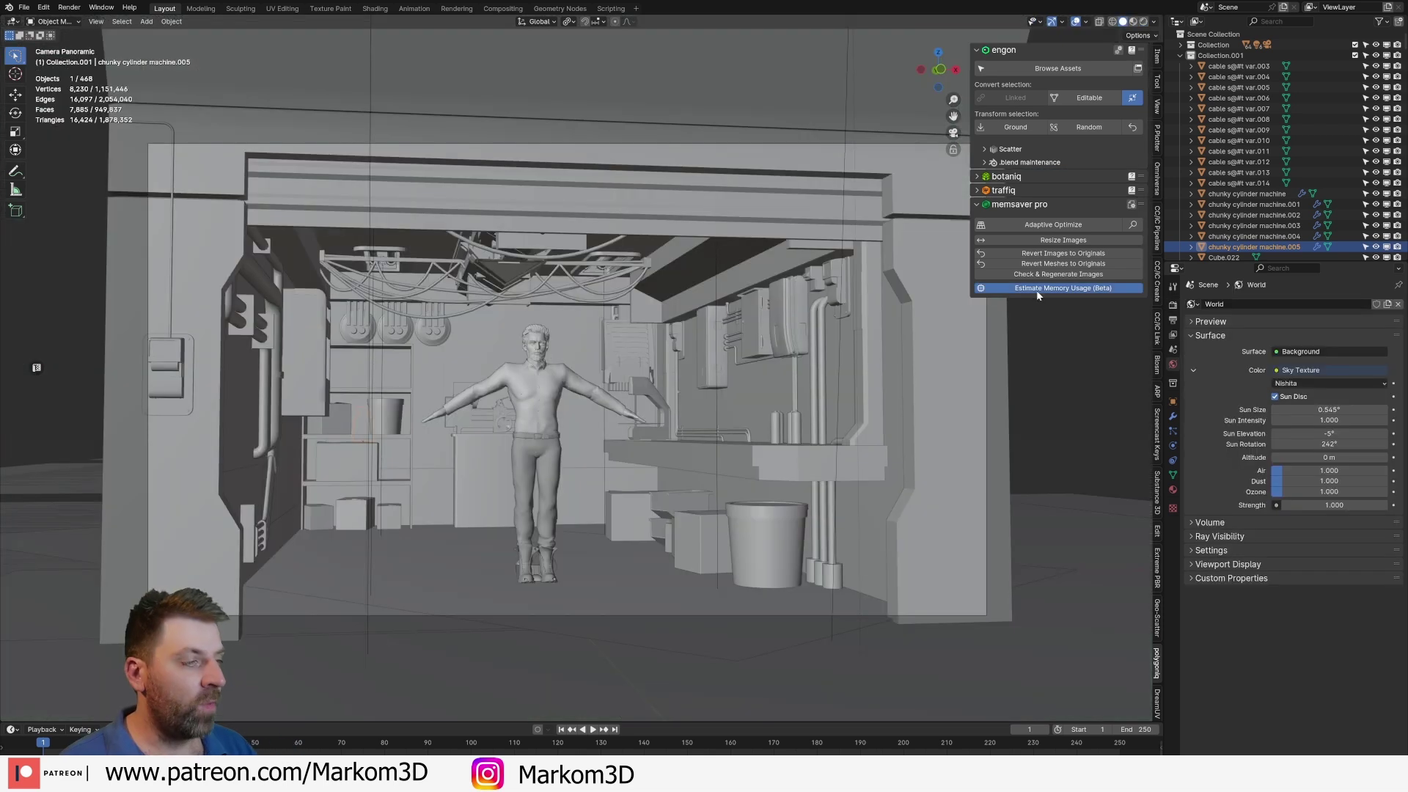
# - Generate a MemSaver Pro memory-usage estimate, read through the Chrome report, and close it
pyautogui.click(1039, 289)
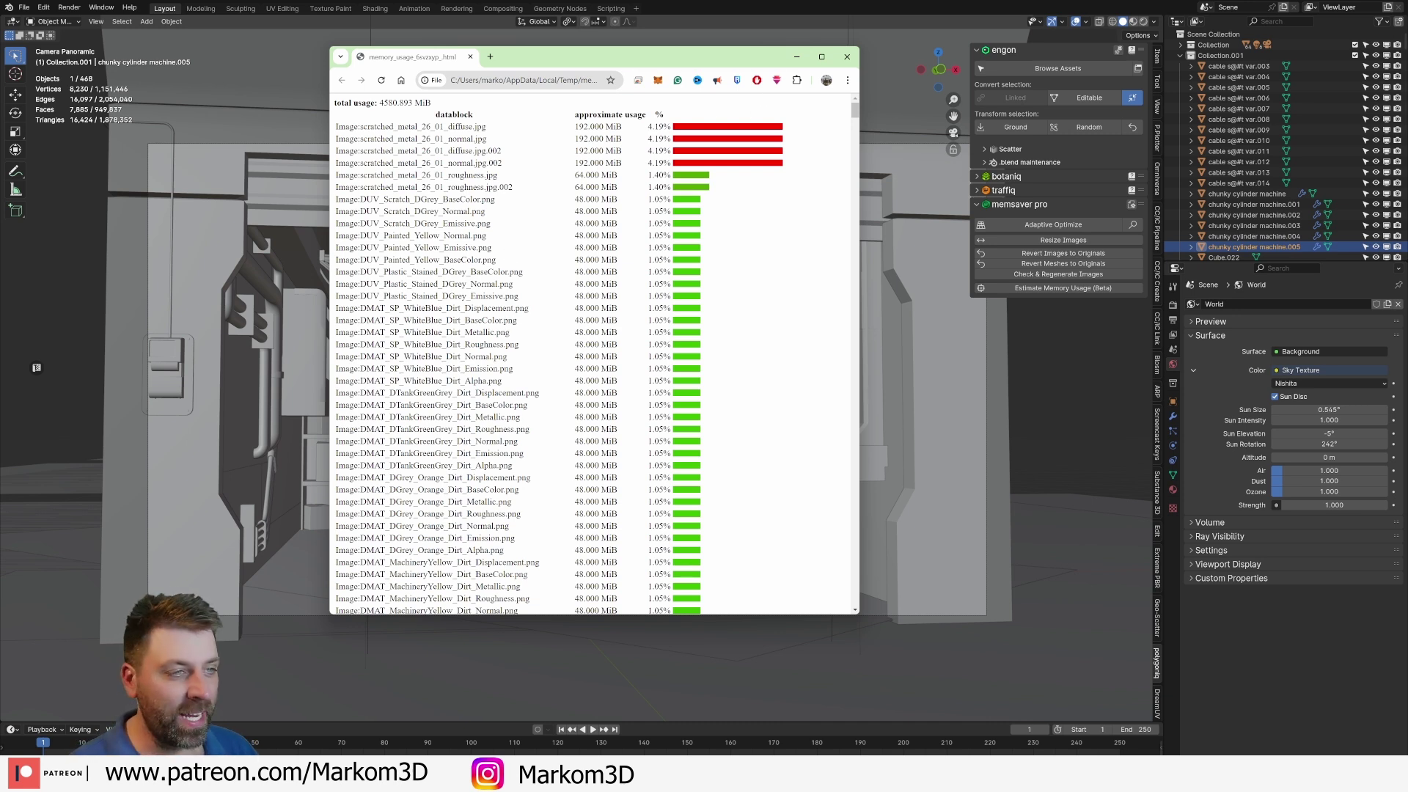
pyautogui.scroll(-15, 564, 225)
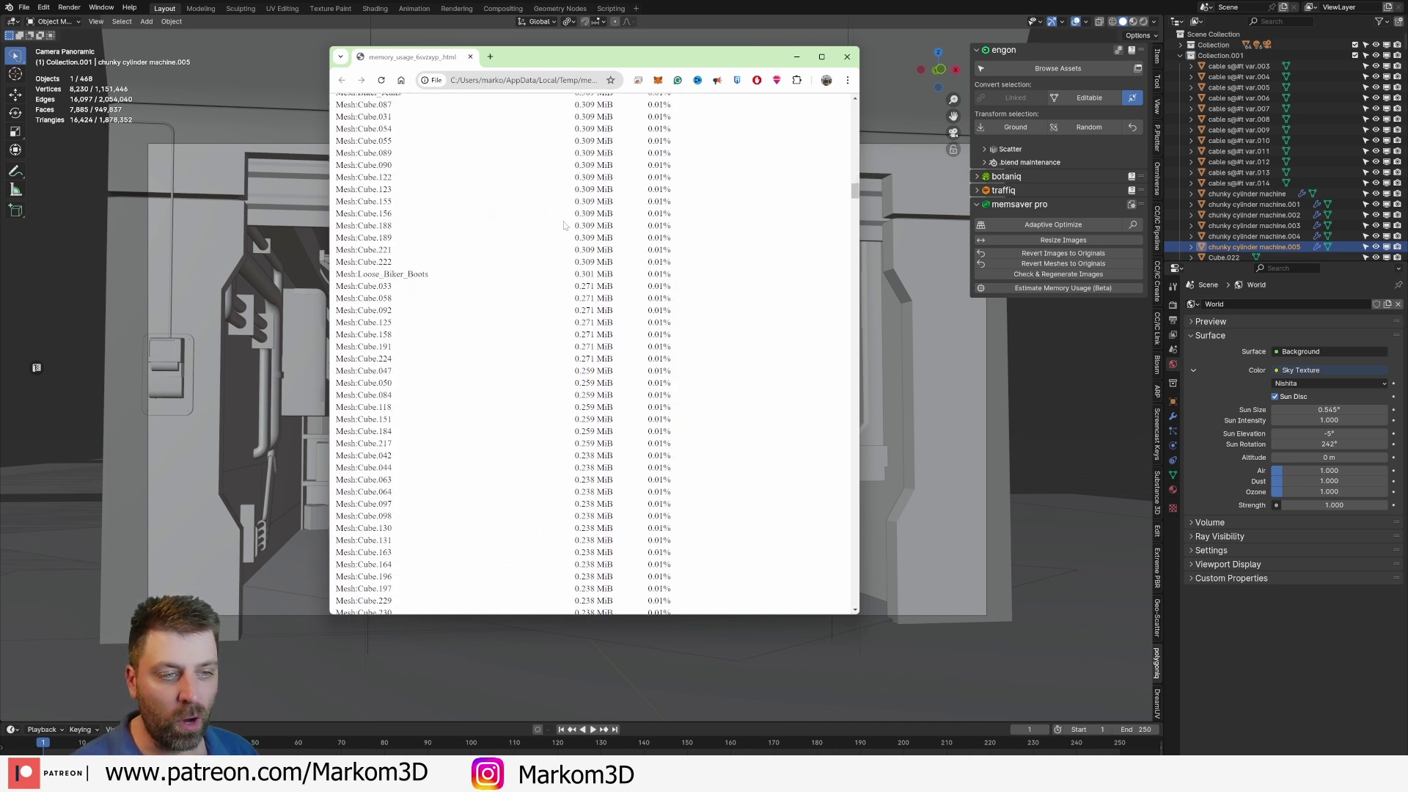
pyautogui.scroll(-15, 564, 225)
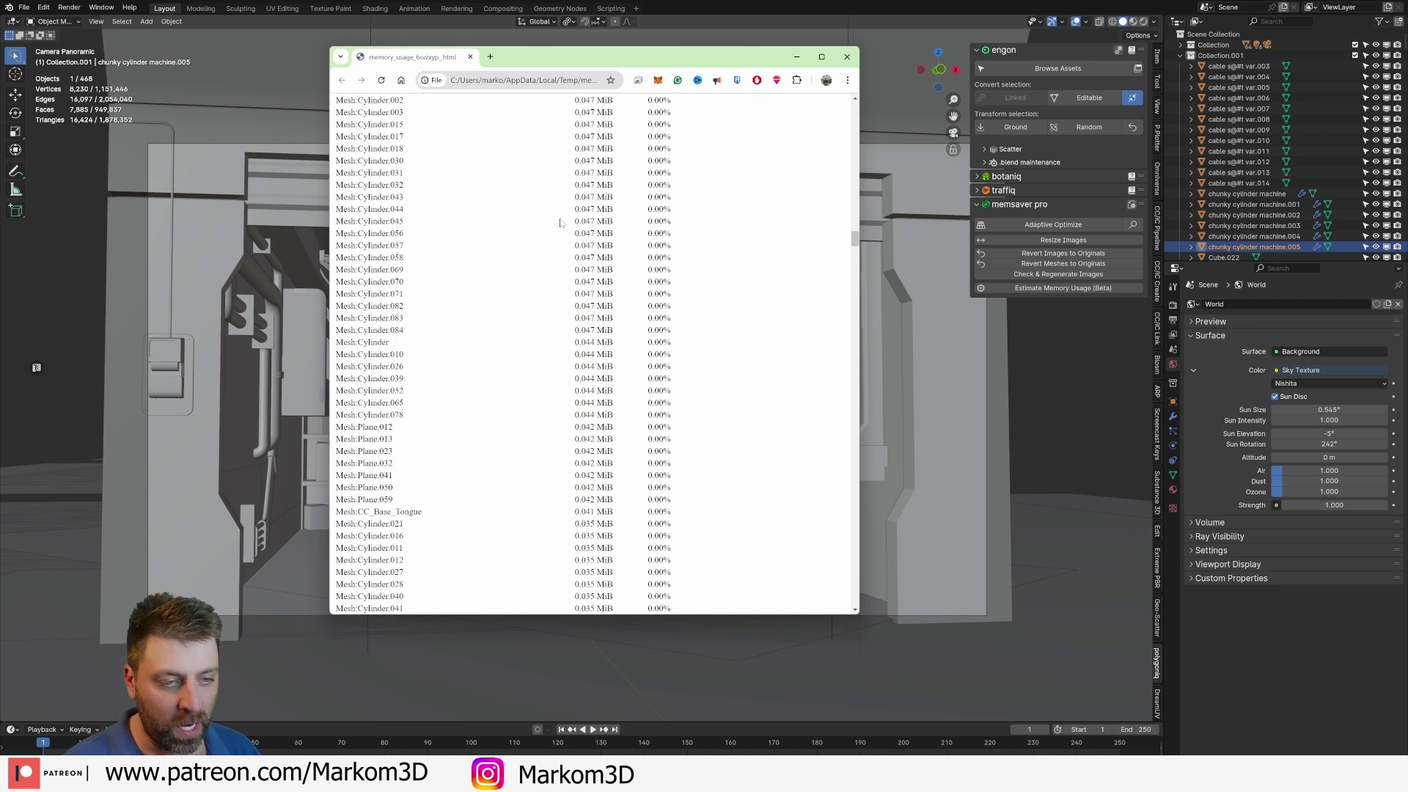
pyautogui.scroll(-5, 560, 222)
pyautogui.scroll(-8, 560, 222)
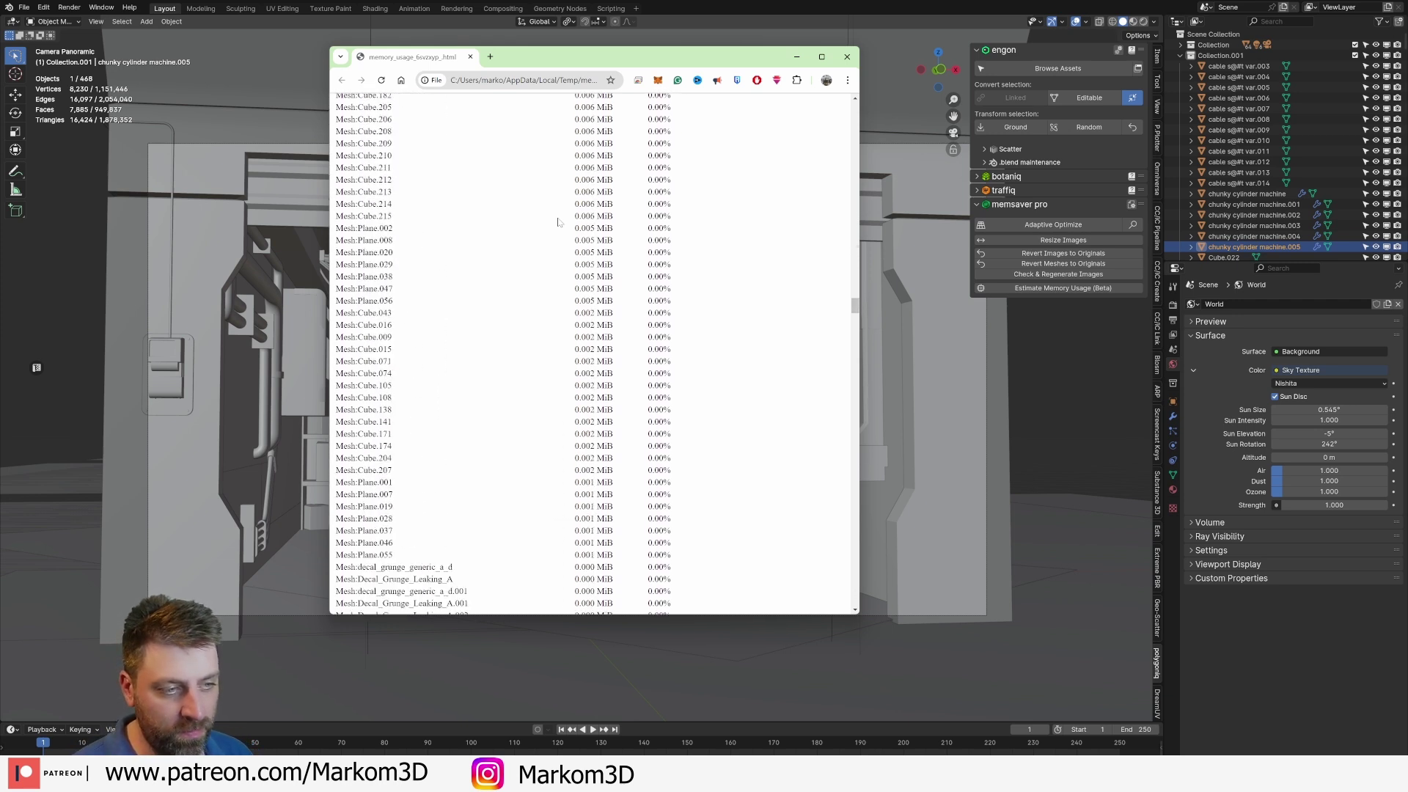
pyautogui.click(848, 56)
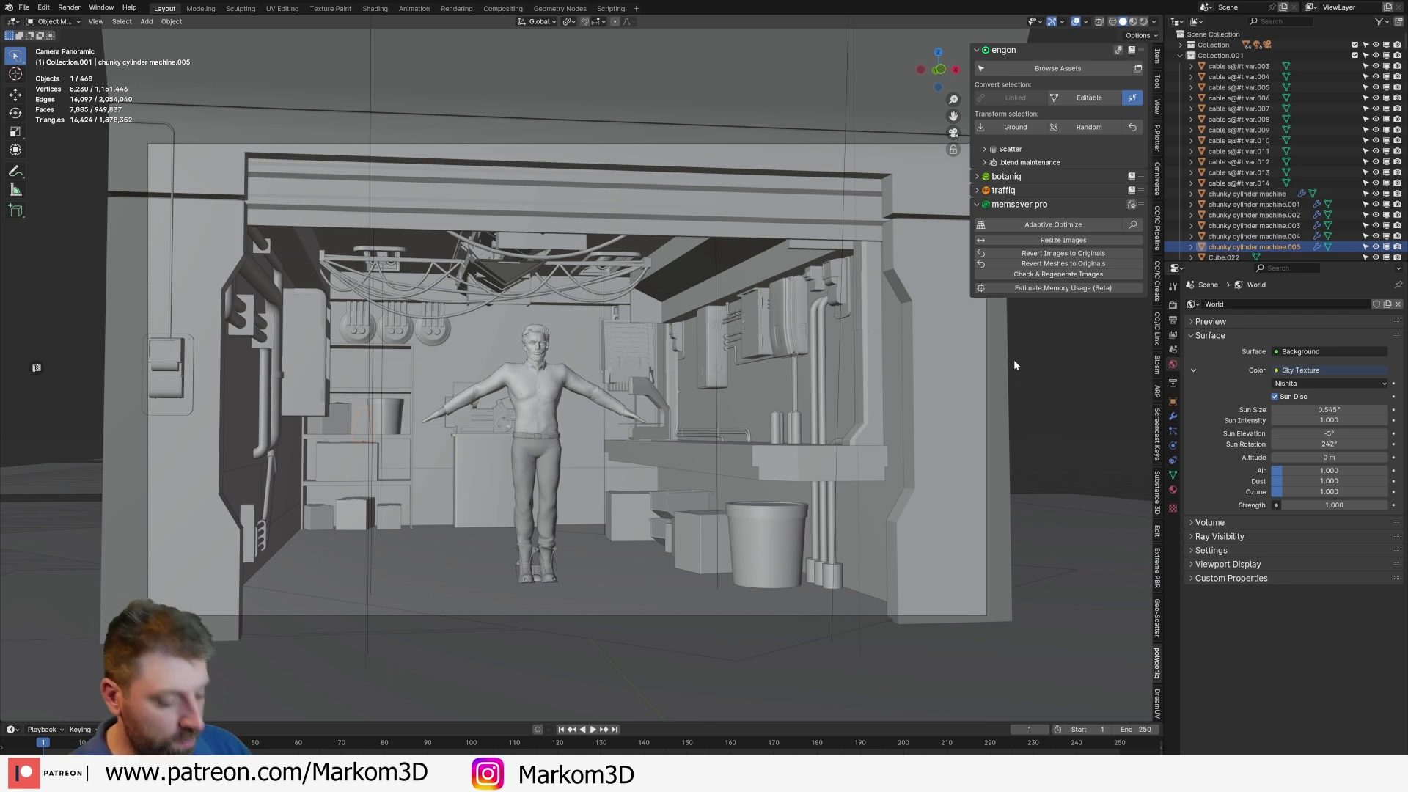
# - Render the garage from the camera (00:12.33, 6820.26M peak) and move the render window aside
pyautogui.press('F12')
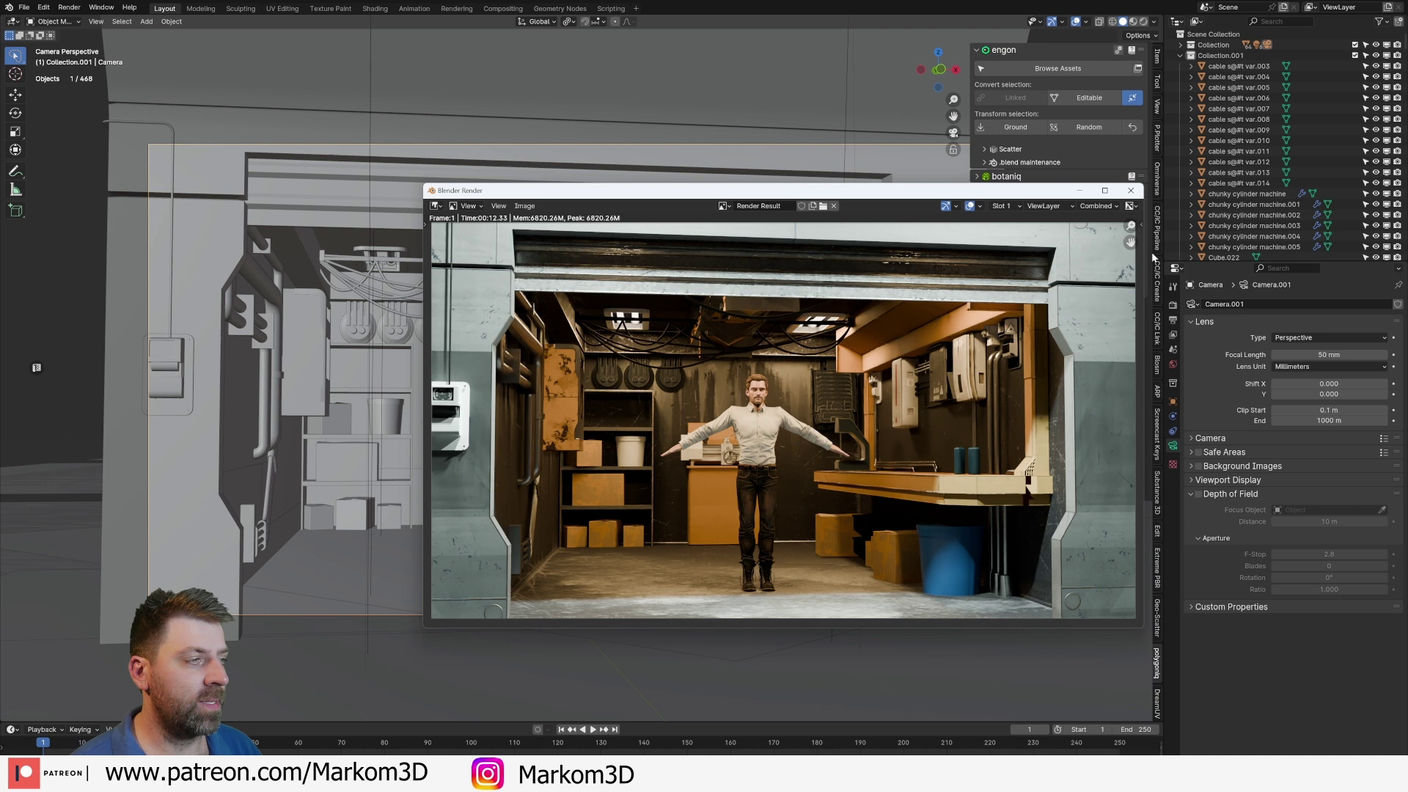
pyautogui.moveTo(1041, 194); pyautogui.dragTo(768, 194)
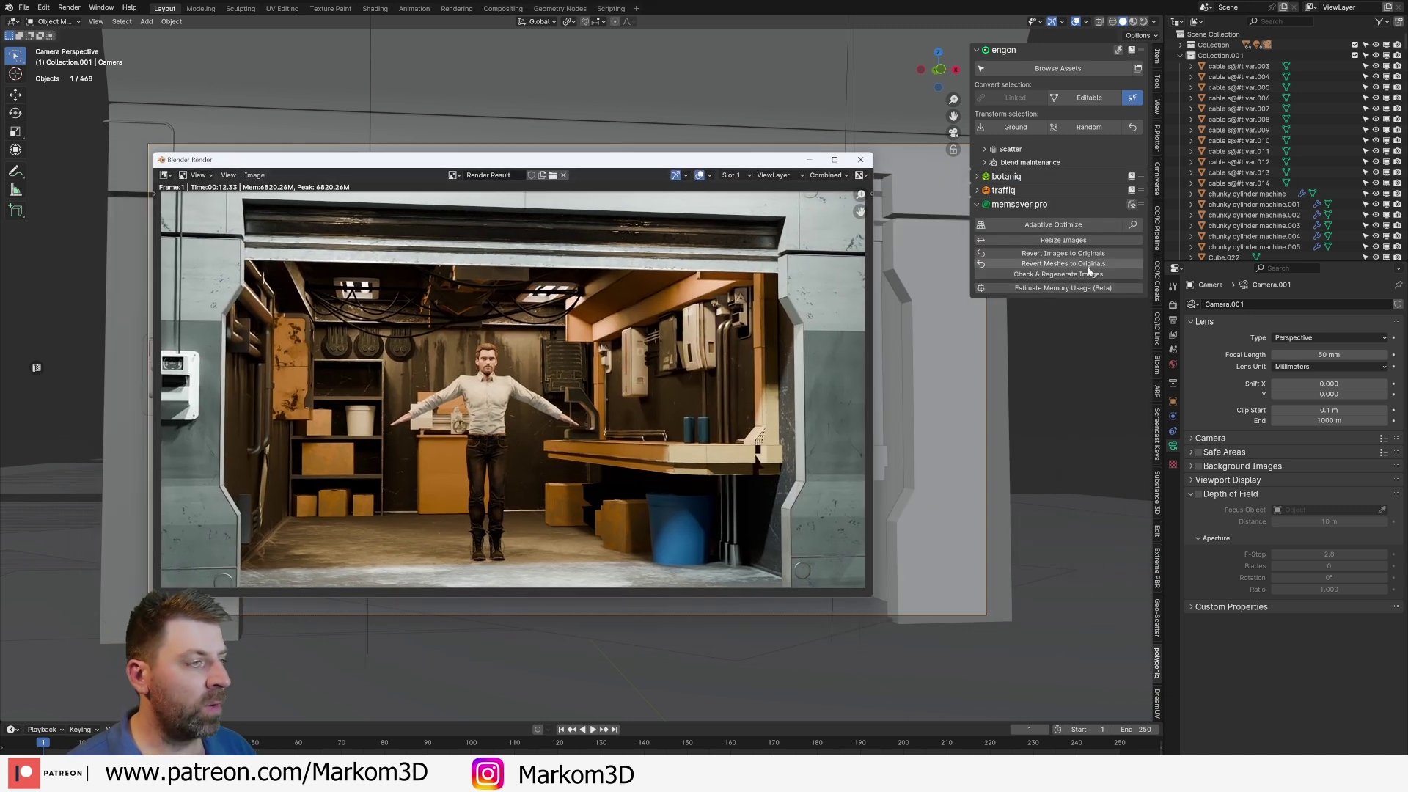
# - Resize all objects' images to 1024 and switch the render window to an empty slot
pyautogui.click(1065, 241)
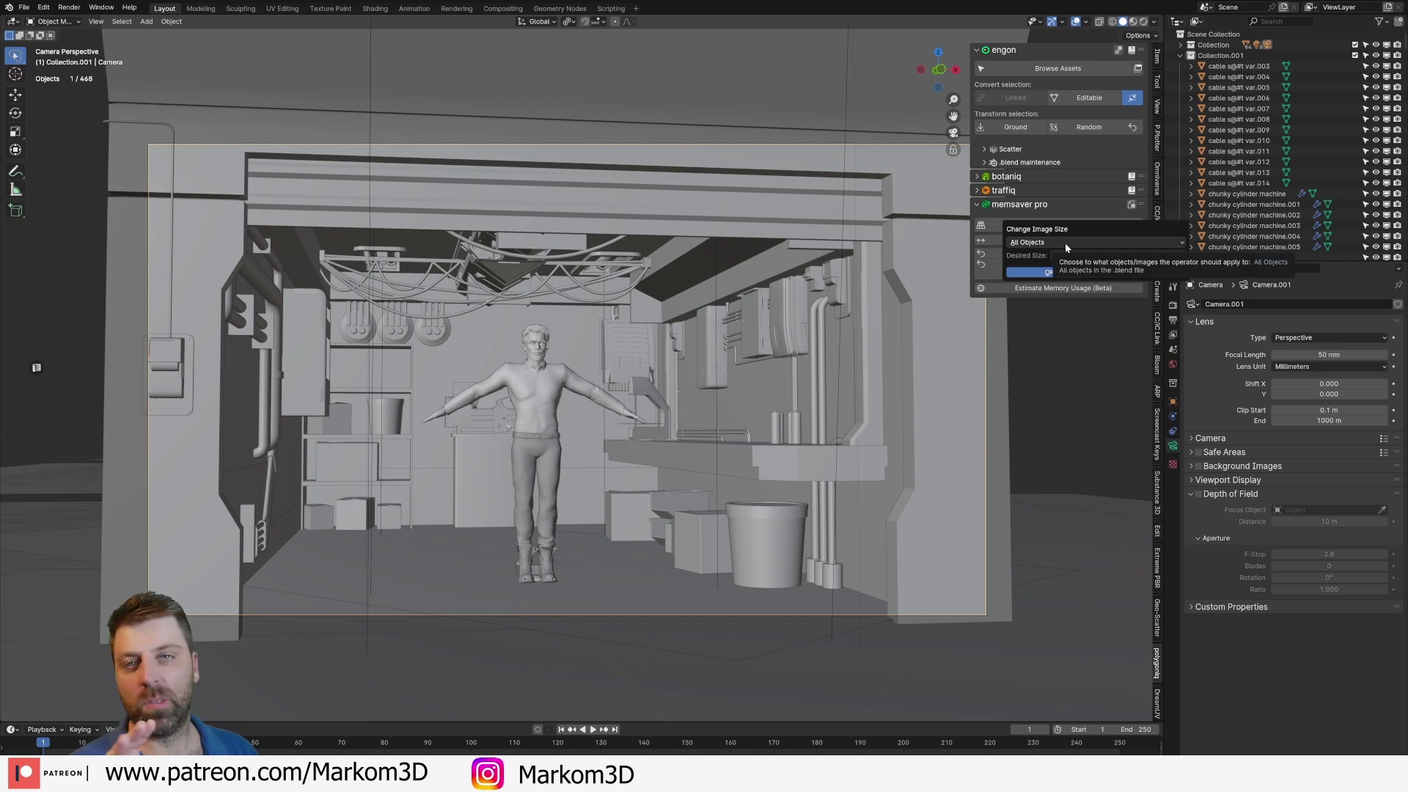
pyautogui.click(1065, 244)
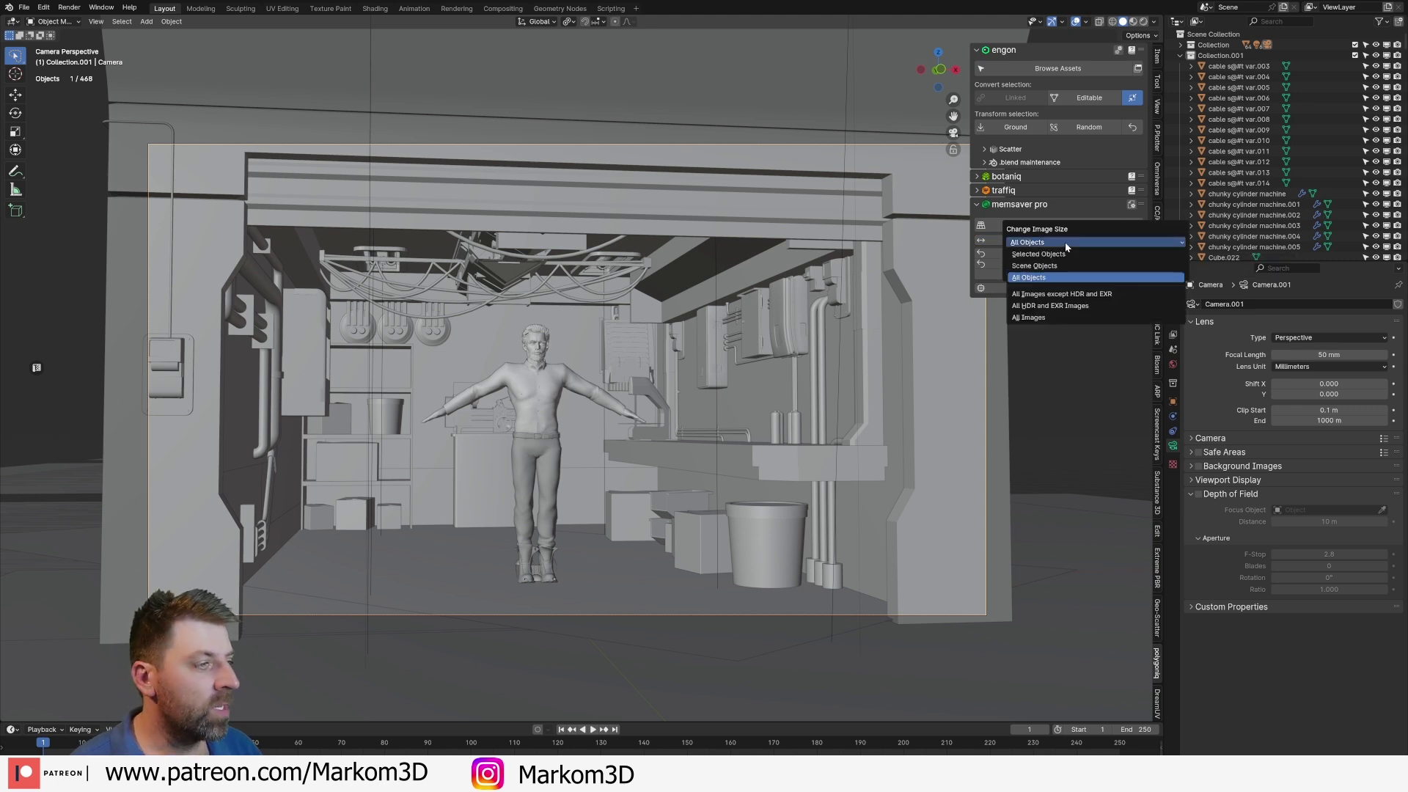
pyautogui.click(1067, 277)
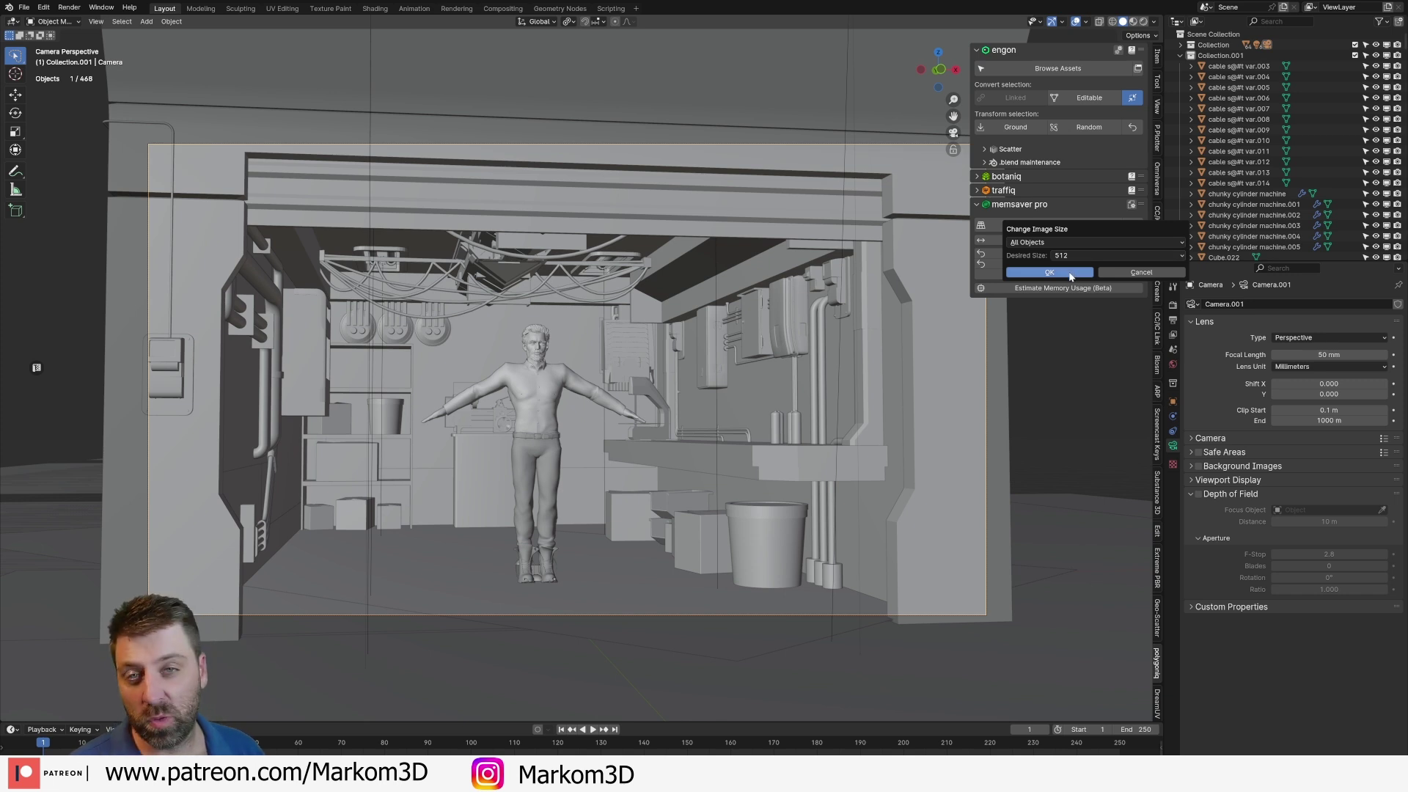
pyautogui.click(1077, 257)
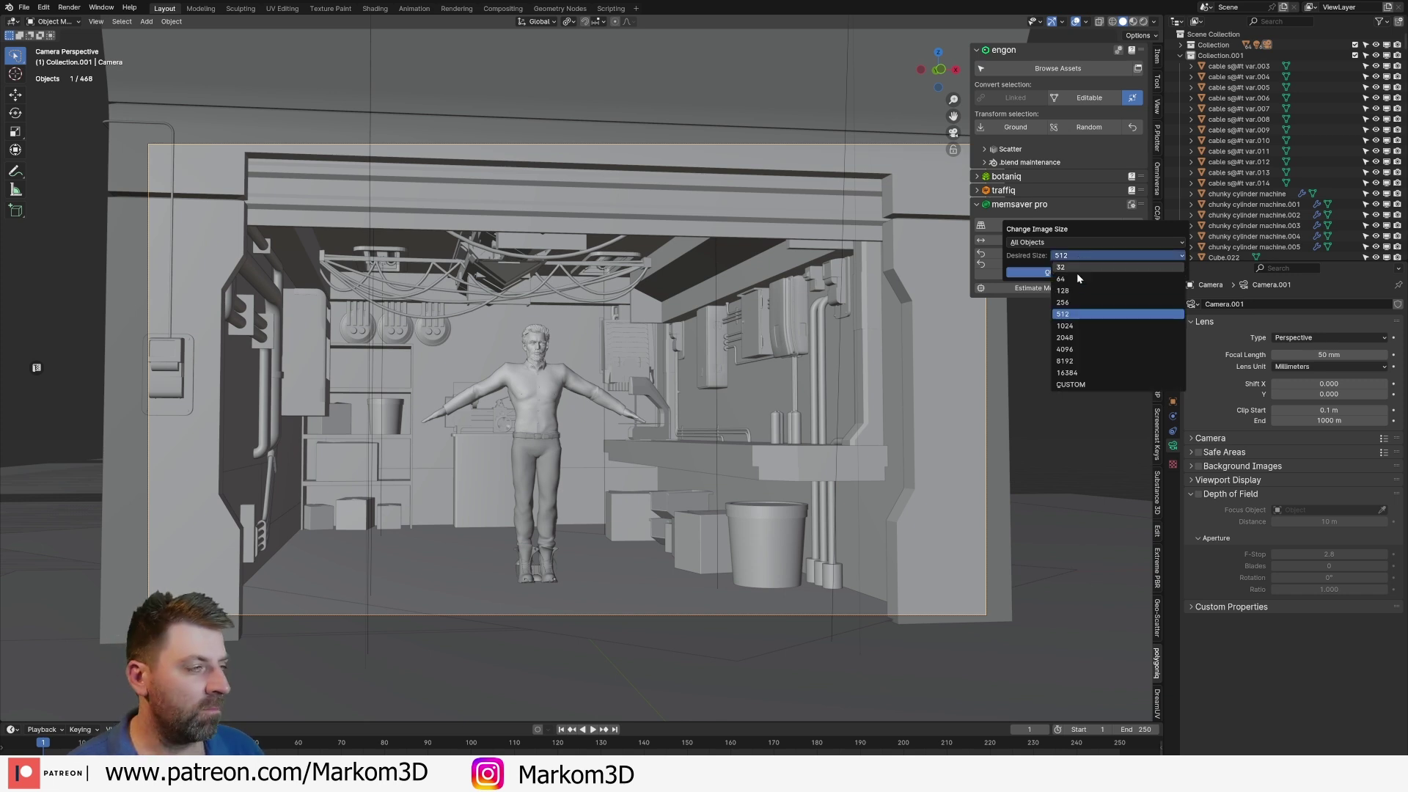
pyautogui.click(1074, 327)
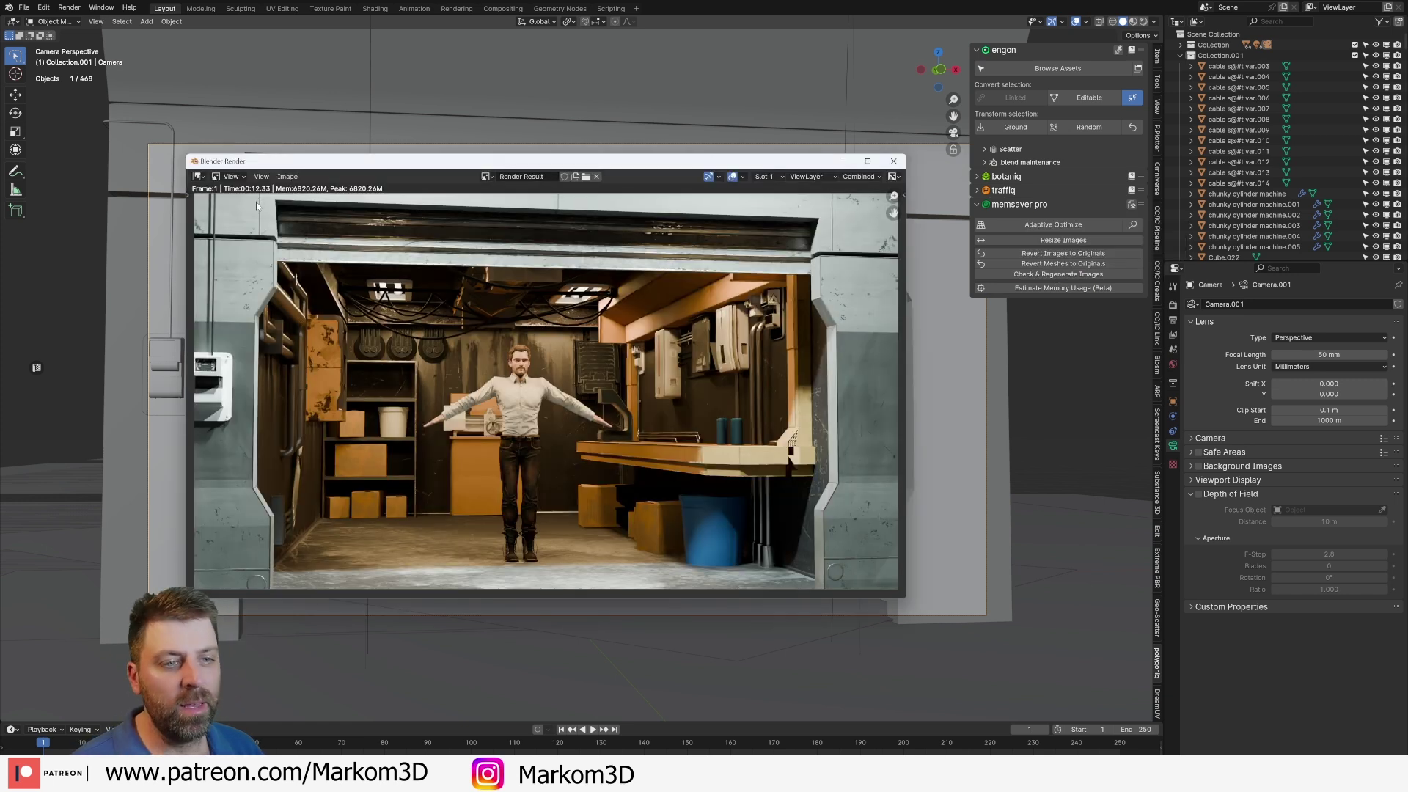
pyautogui.press('j')
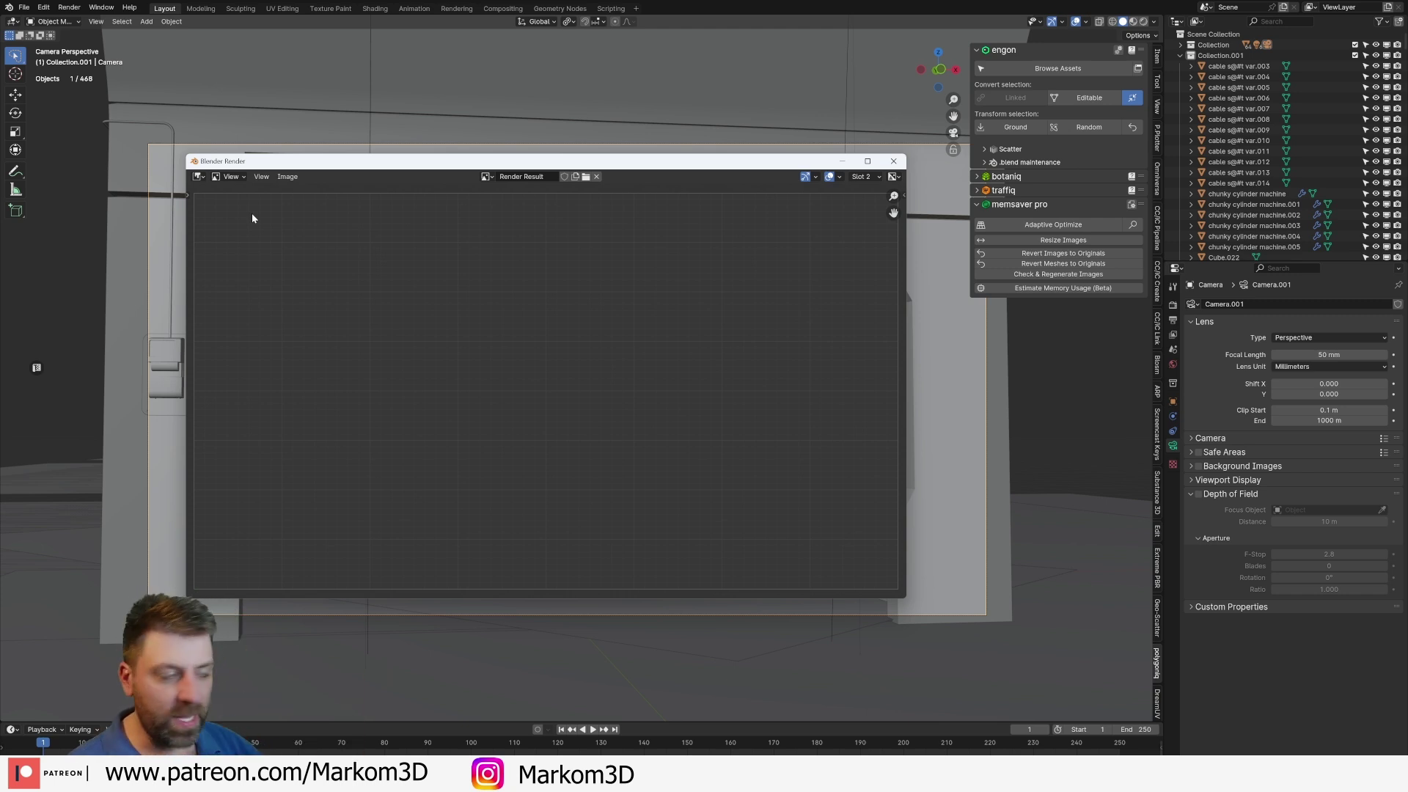
# - Re-render with resized images (3169.25M peak), compare with the 6820.26M render, then close it
pyautogui.click(894, 161)
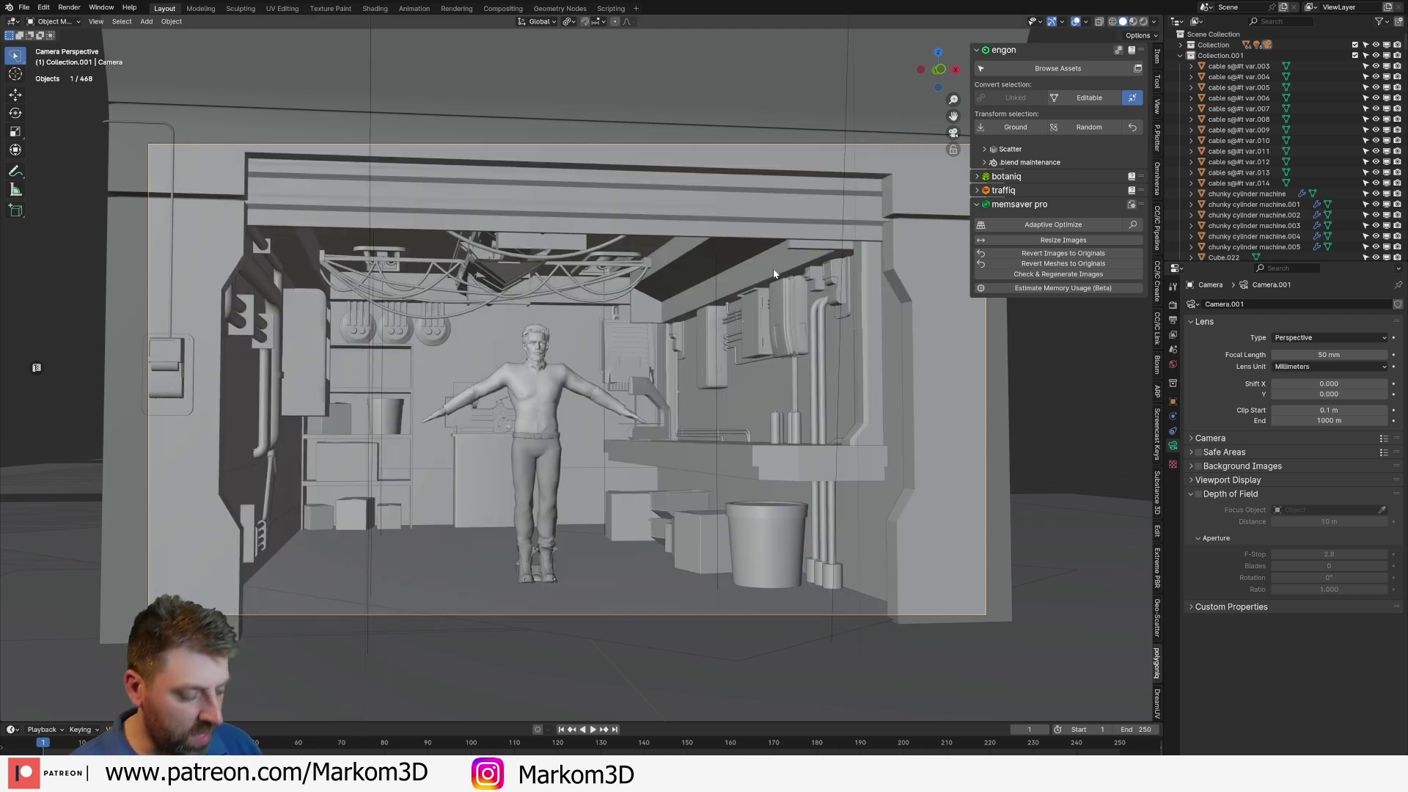
pyautogui.press('F12')
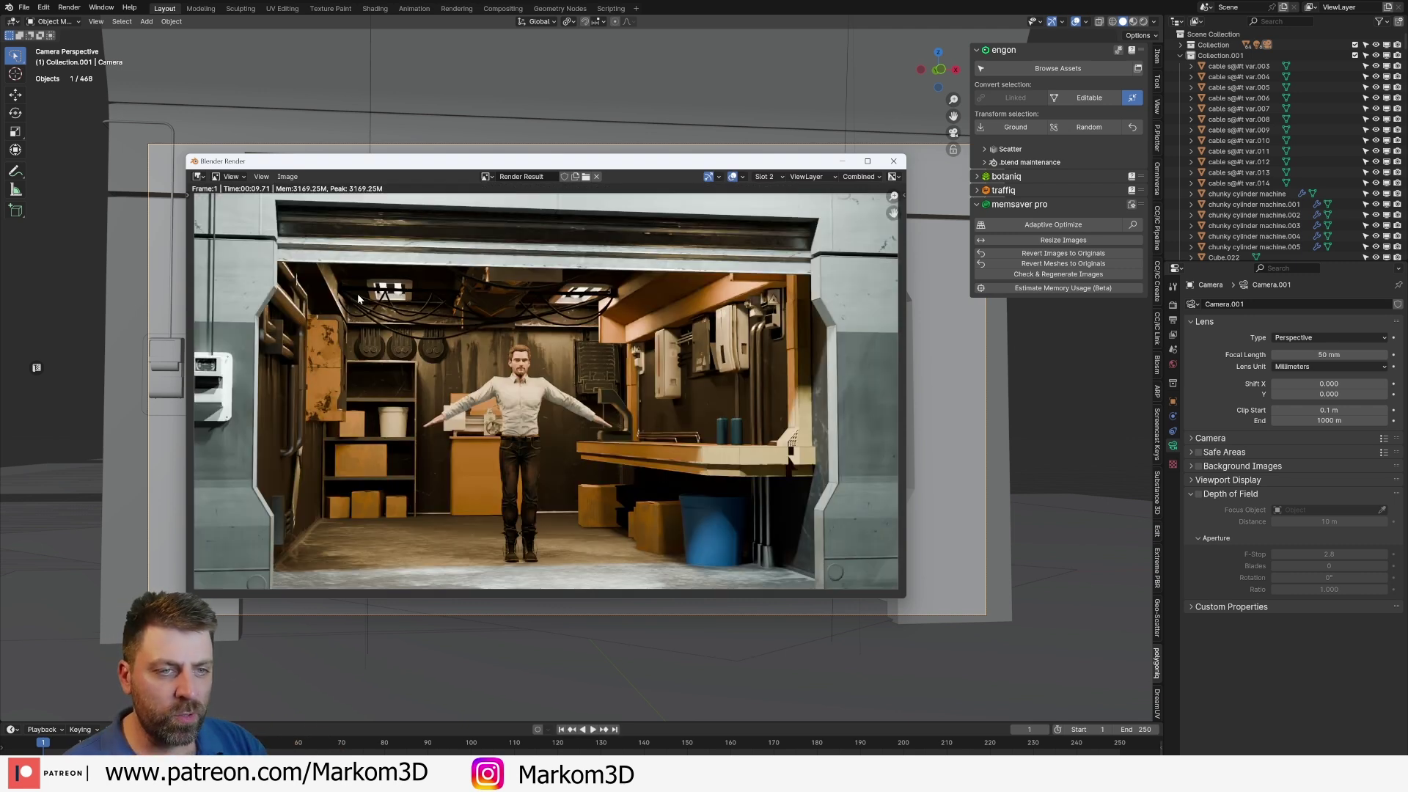
pyautogui.press('j')
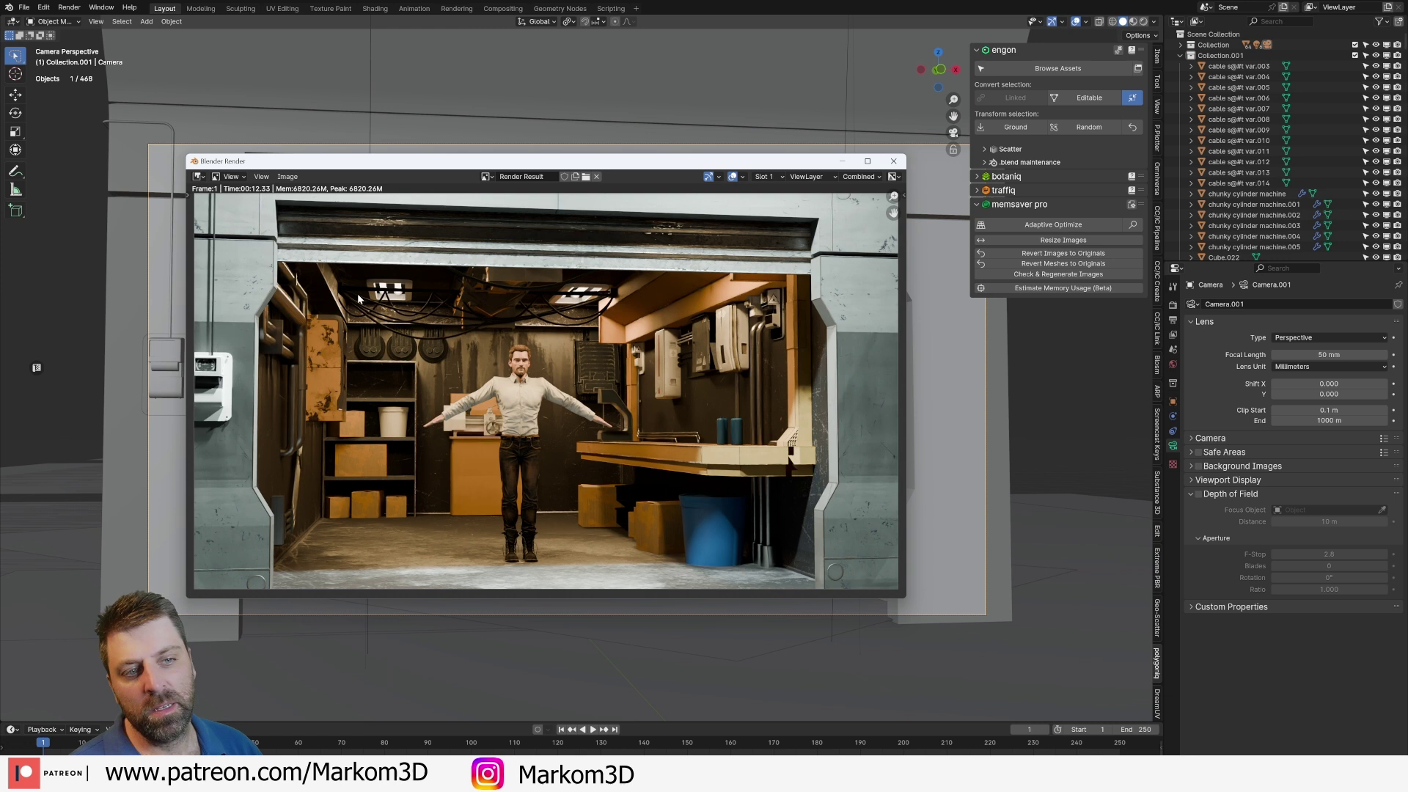
pyautogui.press('j')
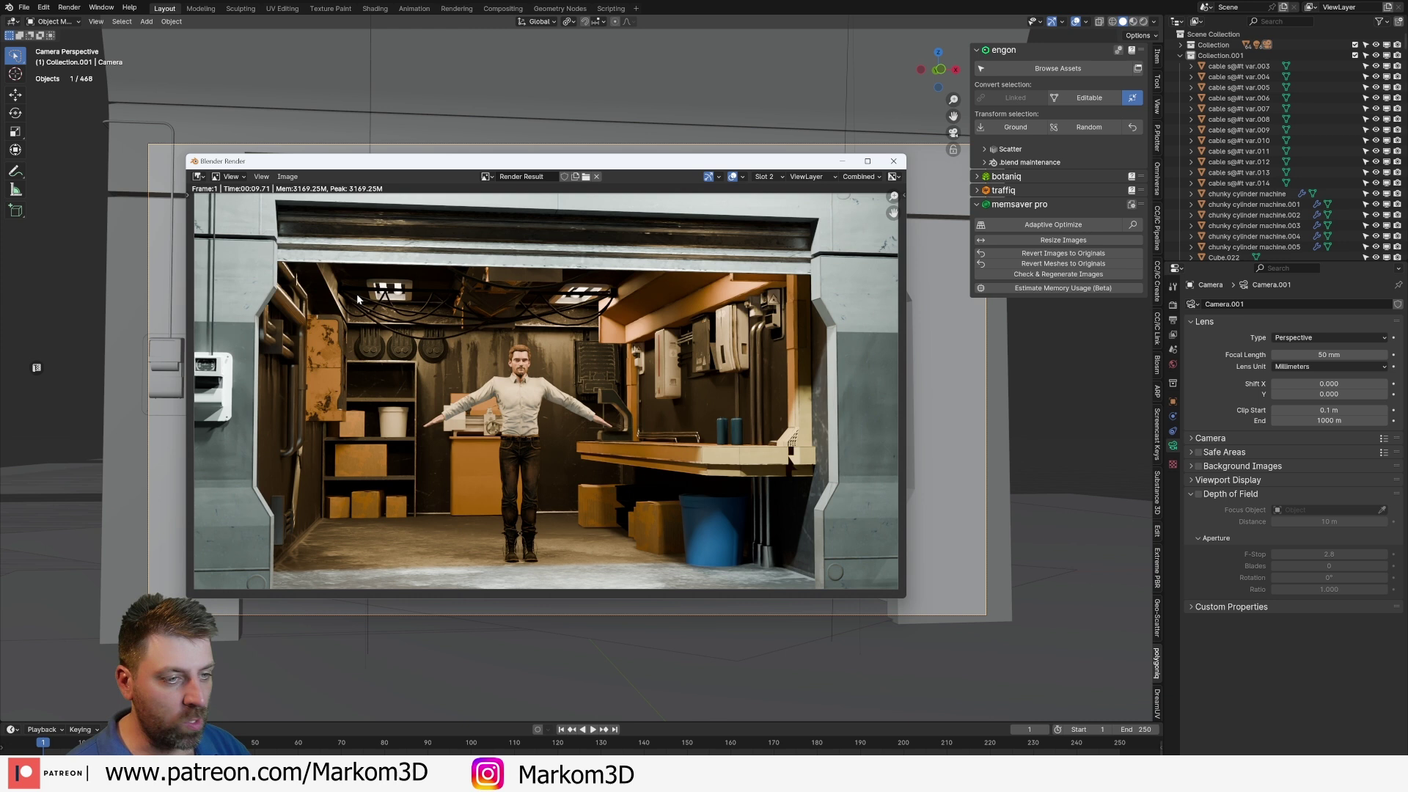
pyautogui.press('Escape')
# - Frame the nearest cylinder machine and distant machine.005 up close, then return to camera view
pyautogui.scroll(-10, 573, 365)
pyautogui.moveTo(573, 364); pyautogui.dragTo(604, 433, button='middle')
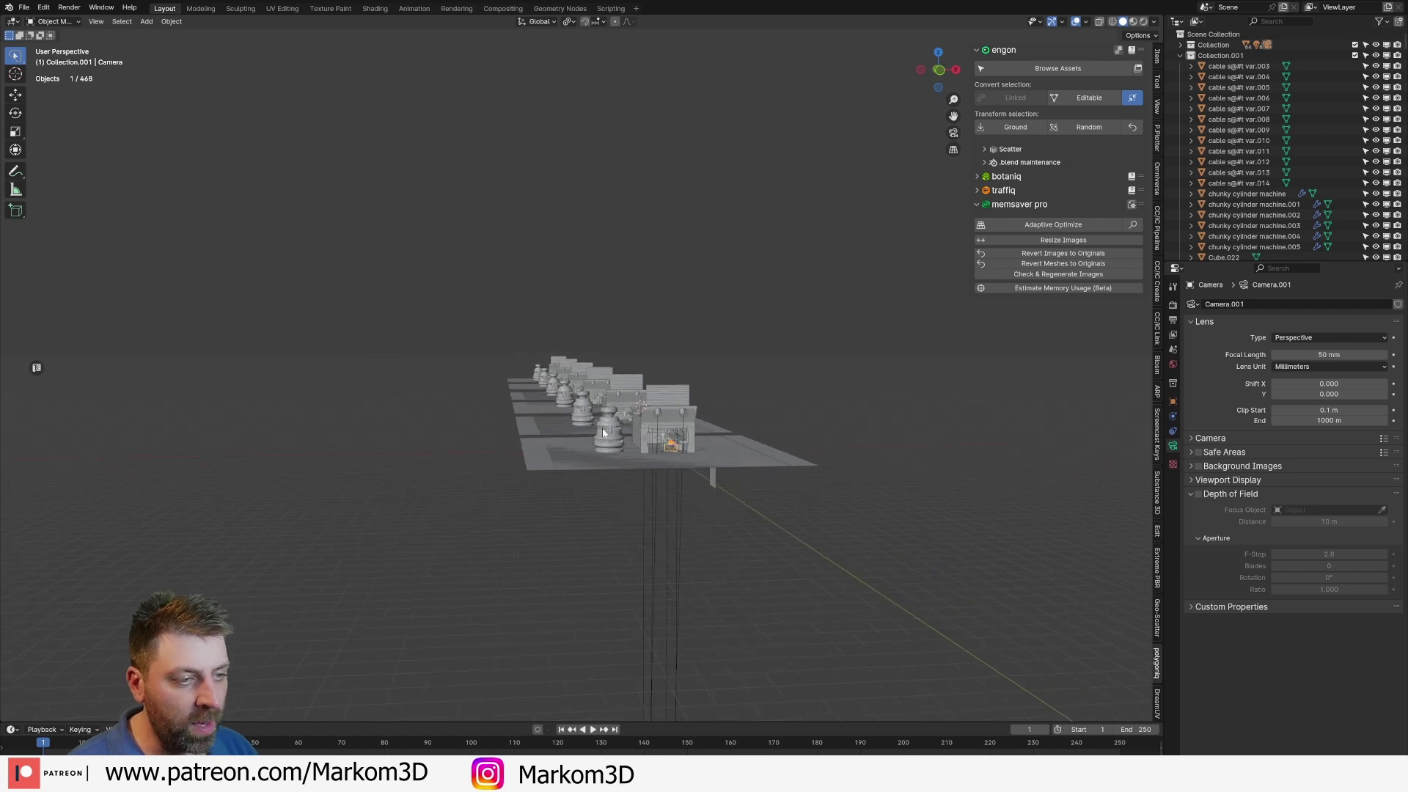
pyautogui.click(608, 440)
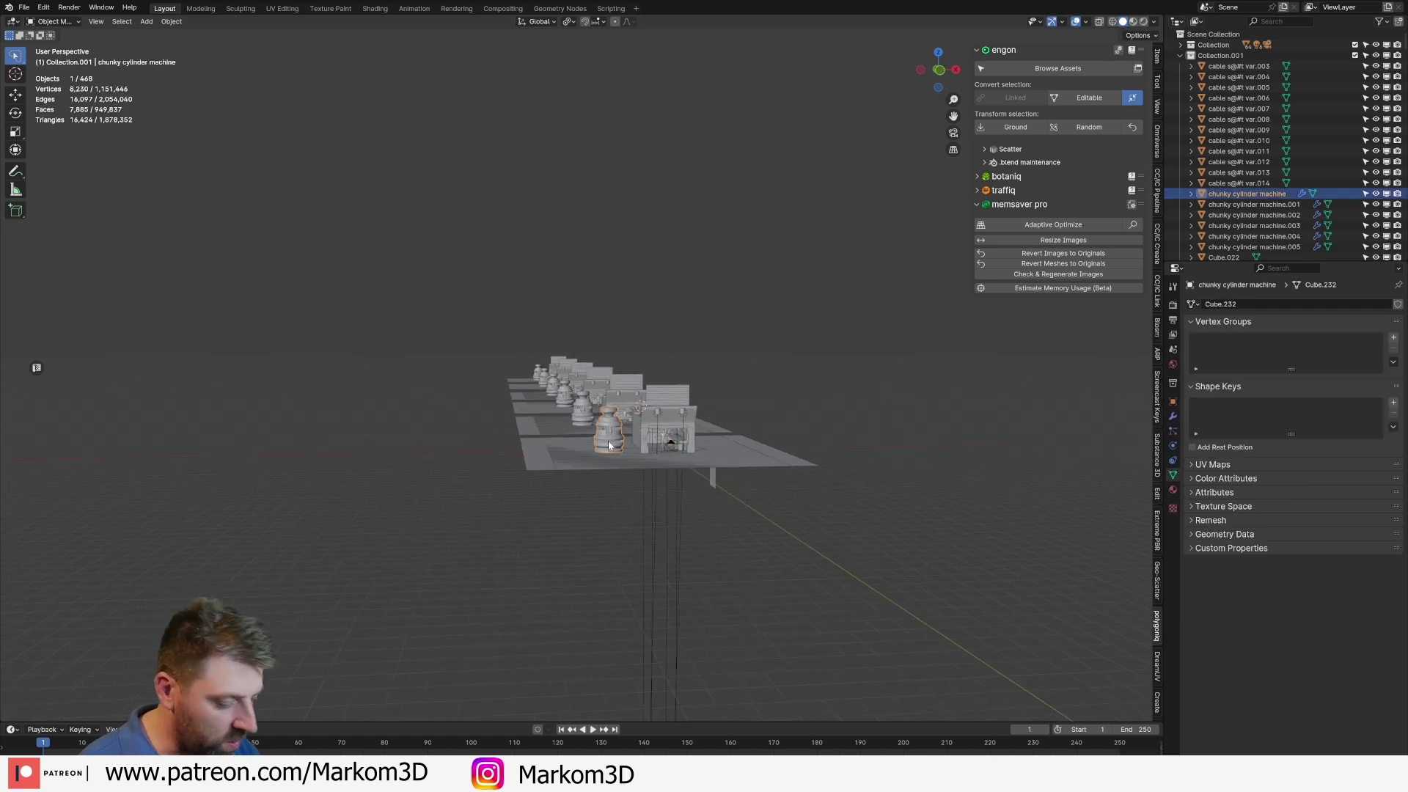
pyautogui.press('KP_Decimal')
pyautogui.moveTo(453, 405); pyautogui.dragTo(396, 397, button='middle')
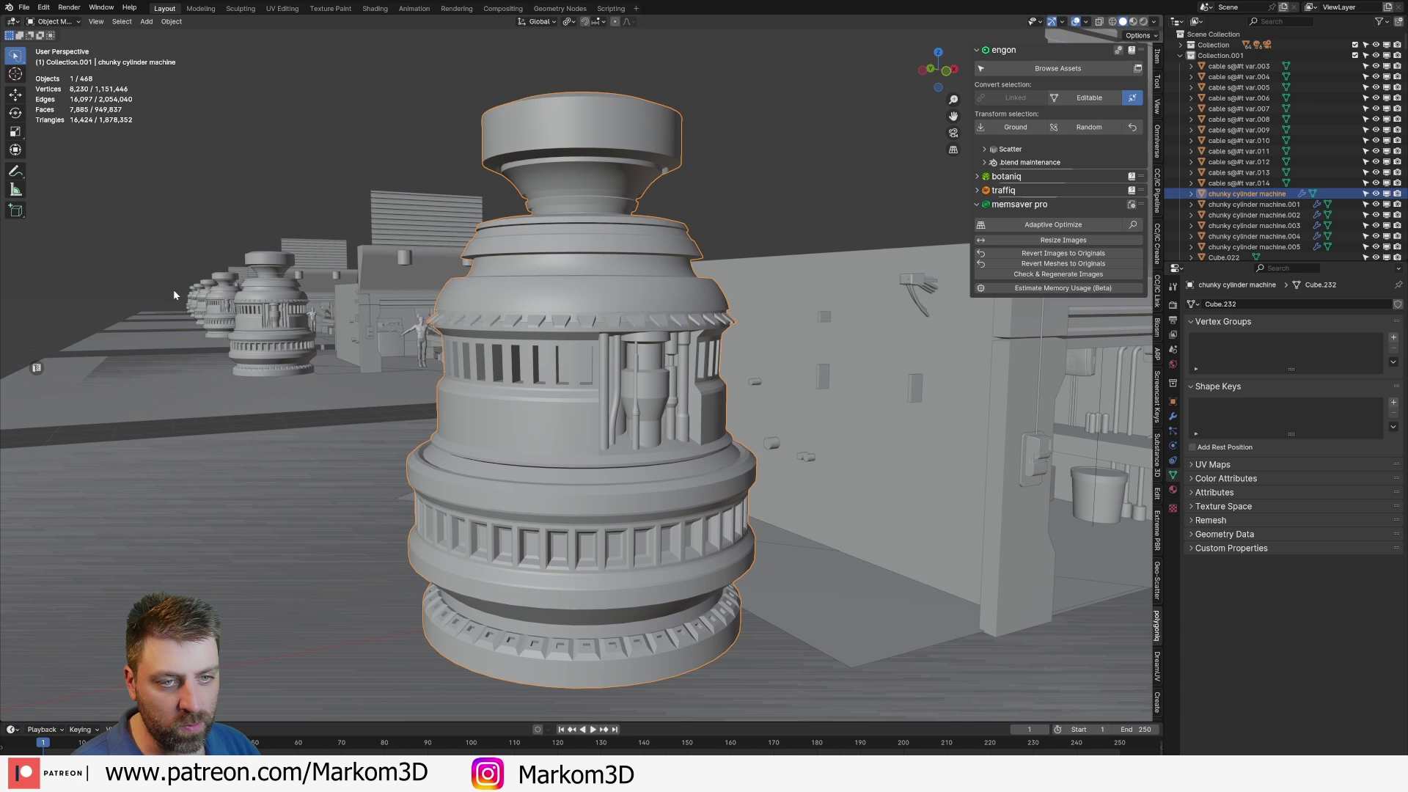
pyautogui.click(189, 302)
pyautogui.press('KP_Decimal')
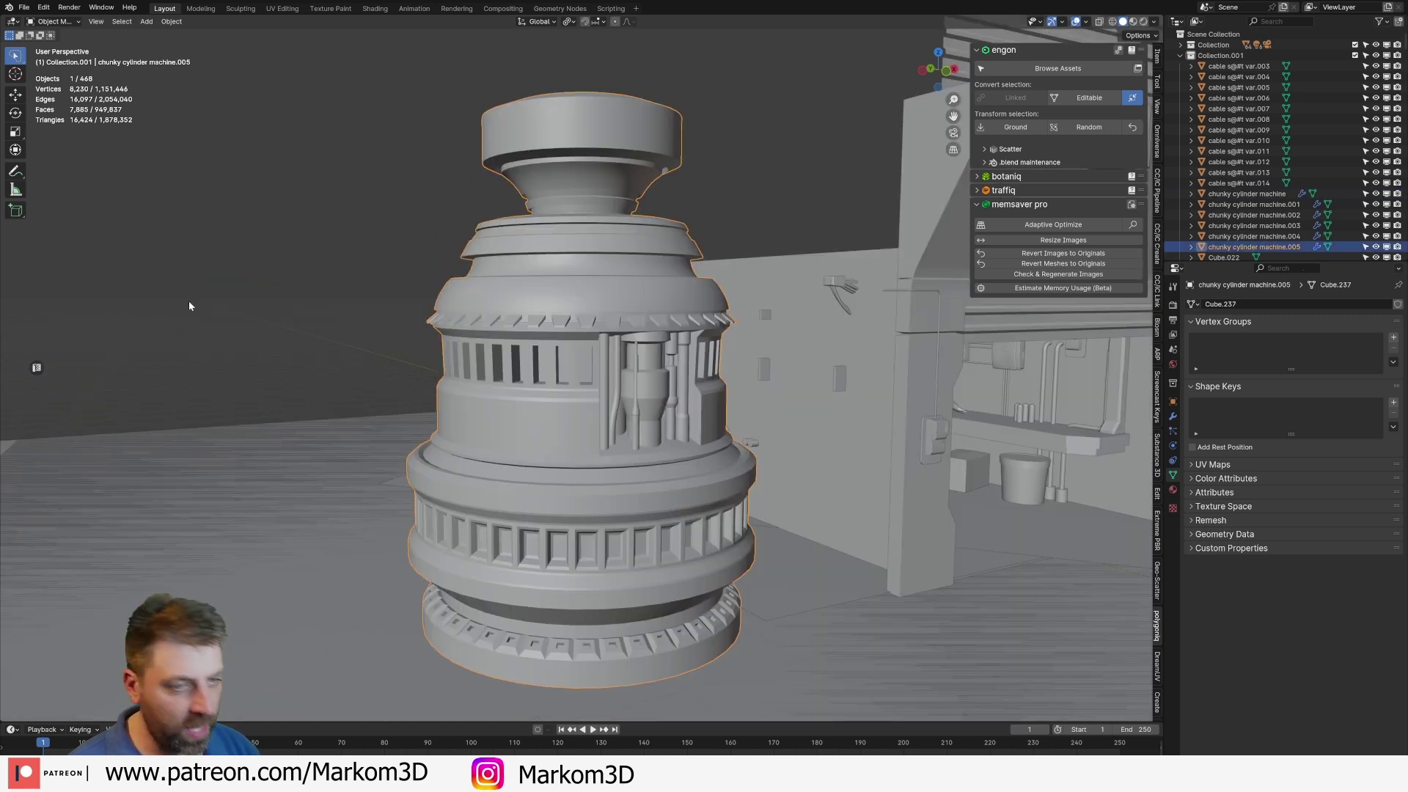
pyautogui.press('KP_0')
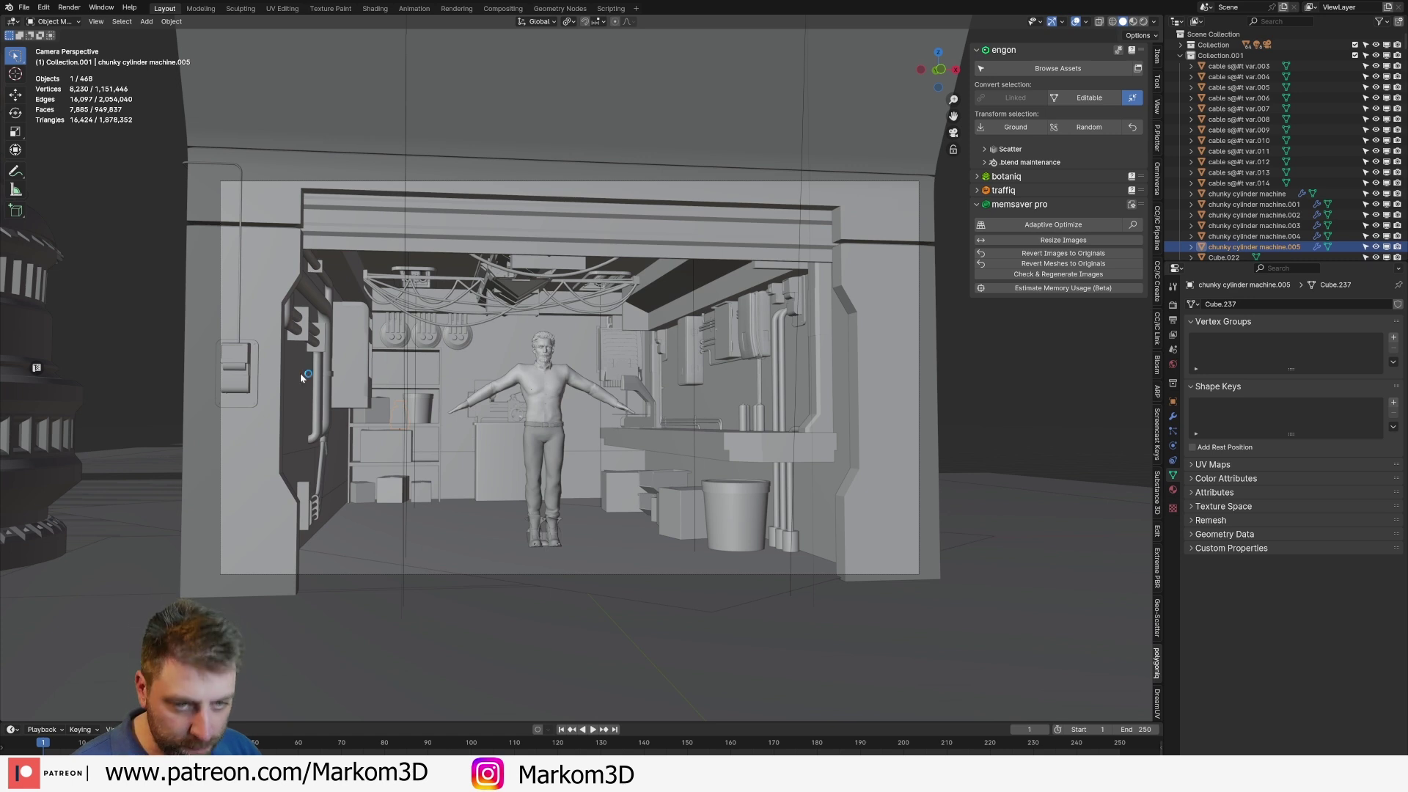
# - Run Adaptive Optimize on All Objects with maximum image size 1024 and decimation ratio 0.20
pyautogui.click(1052, 228)
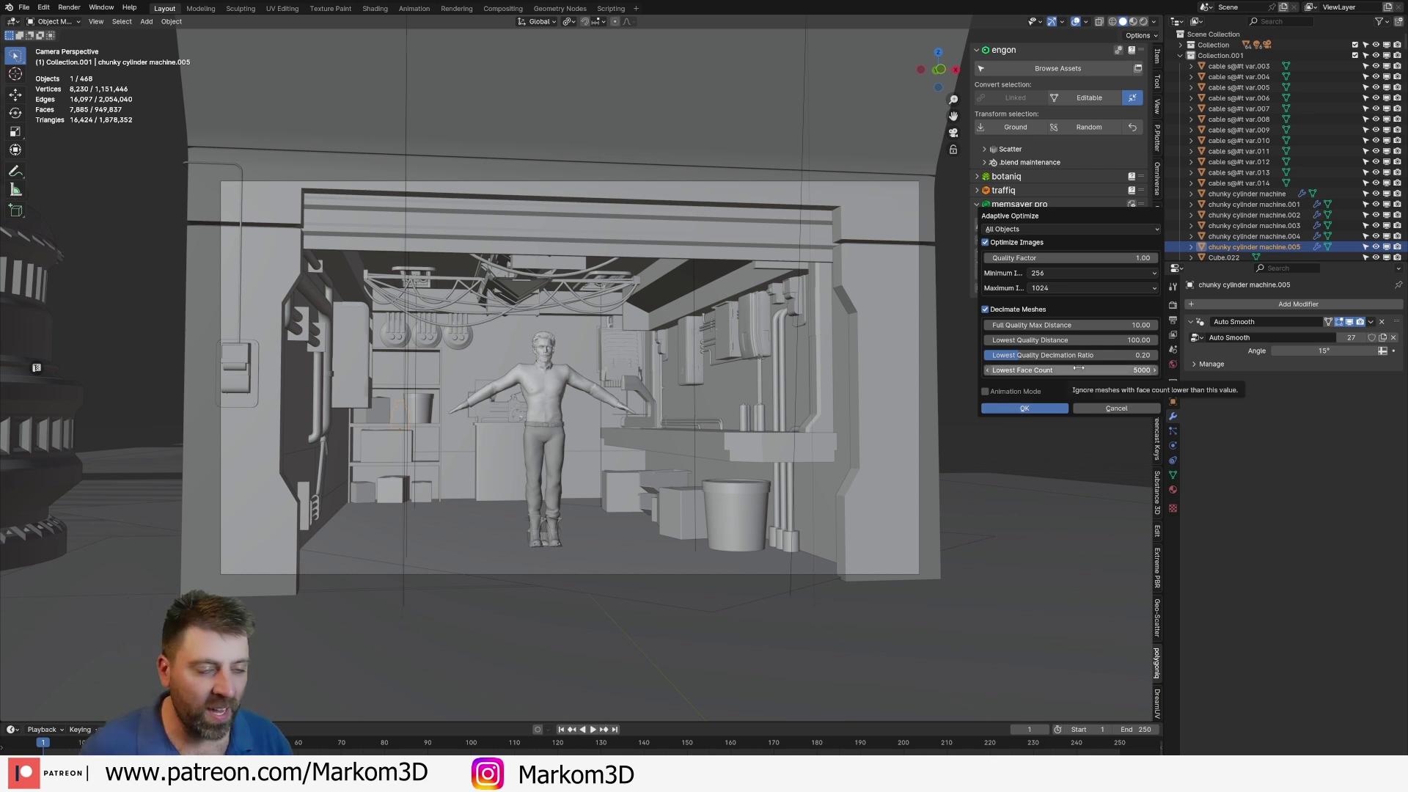
pyautogui.click(1033, 408)
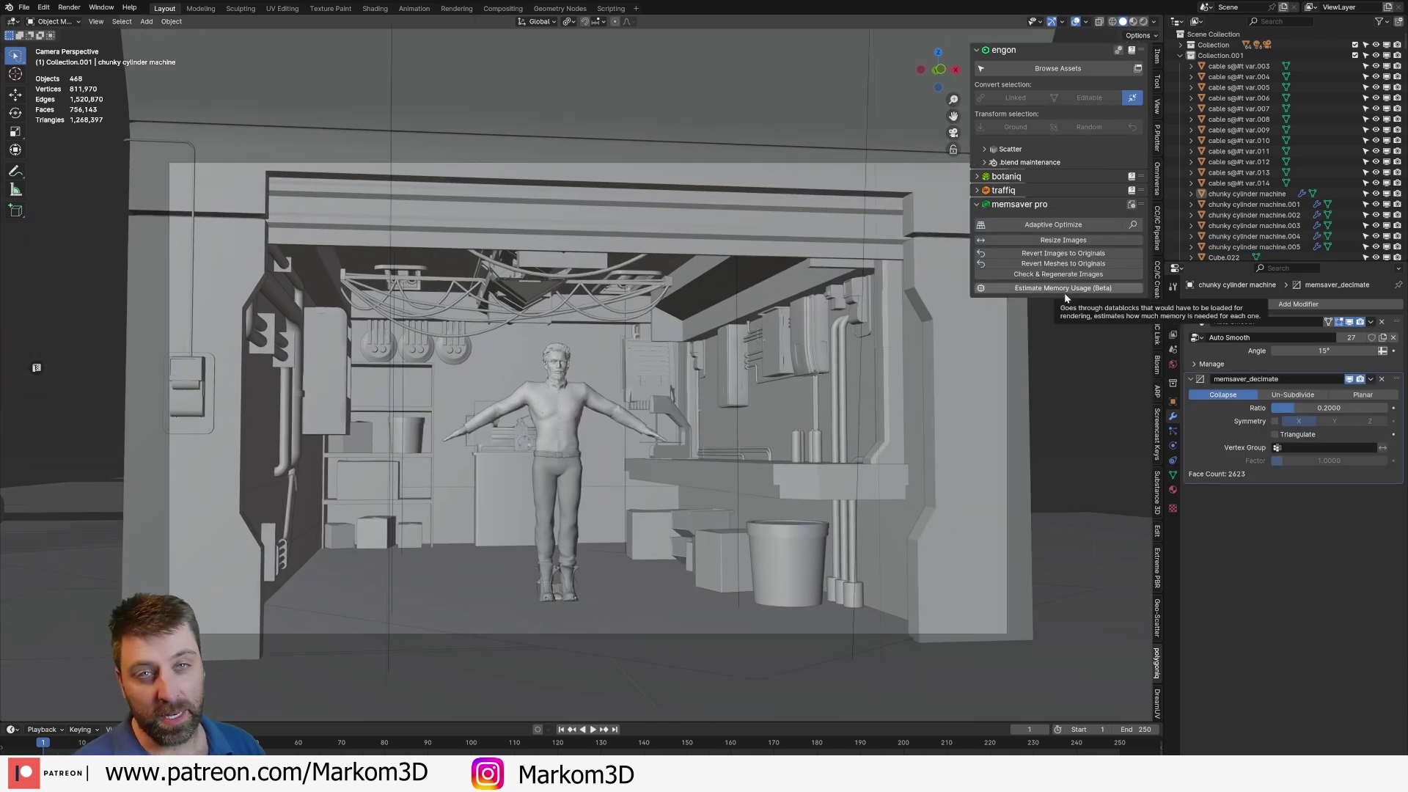
# - Frame the large left machine and chunky cylinder machine.001 to inspect their decimated detail
pyautogui.moveTo(558, 407); pyautogui.dragTo(655, 404, button='middle')
pyautogui.click(177, 420)
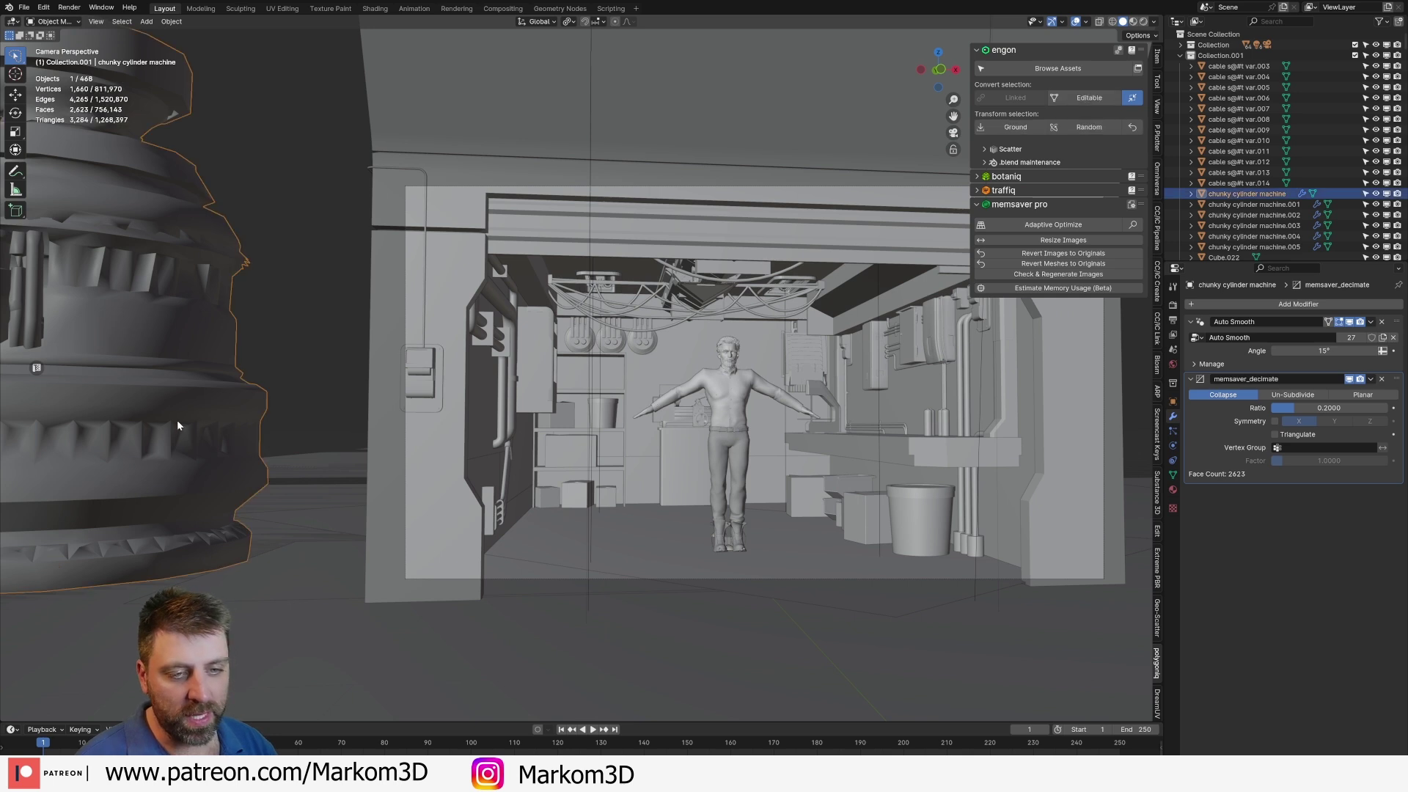
pyautogui.press('KP_Decimal')
pyautogui.moveTo(184, 421); pyautogui.dragTo(297, 455, button='middle')
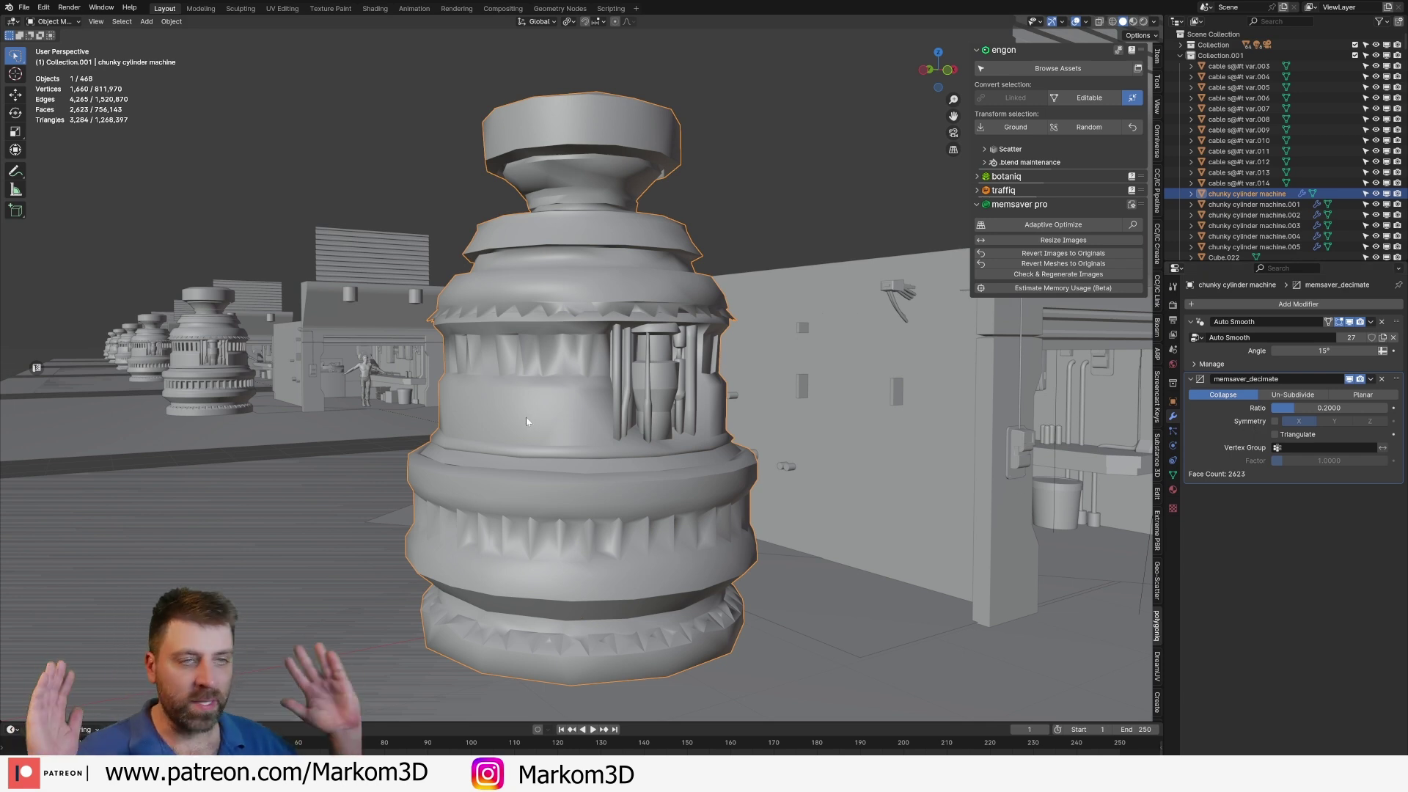
pyautogui.click(236, 364)
pyautogui.press('KP_Decimal')
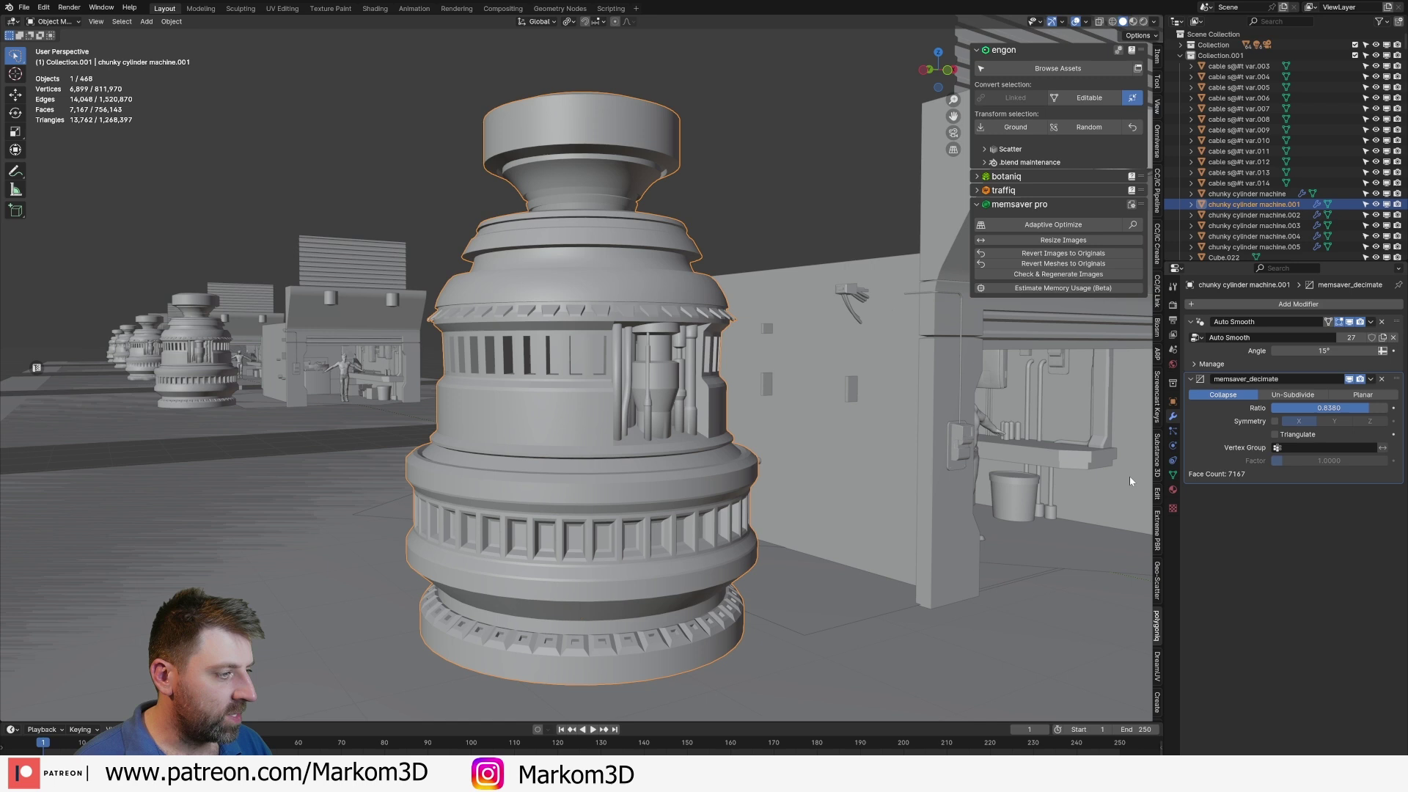
# - Frame each remaining machine down the row to machine.005 (0.2000 ratio), then return to camera view
pyautogui.moveTo(1130, 477); pyautogui.dragTo(408, 261, button='middle')
pyautogui.click(408, 261)
pyautogui.press('KP_Decimal')
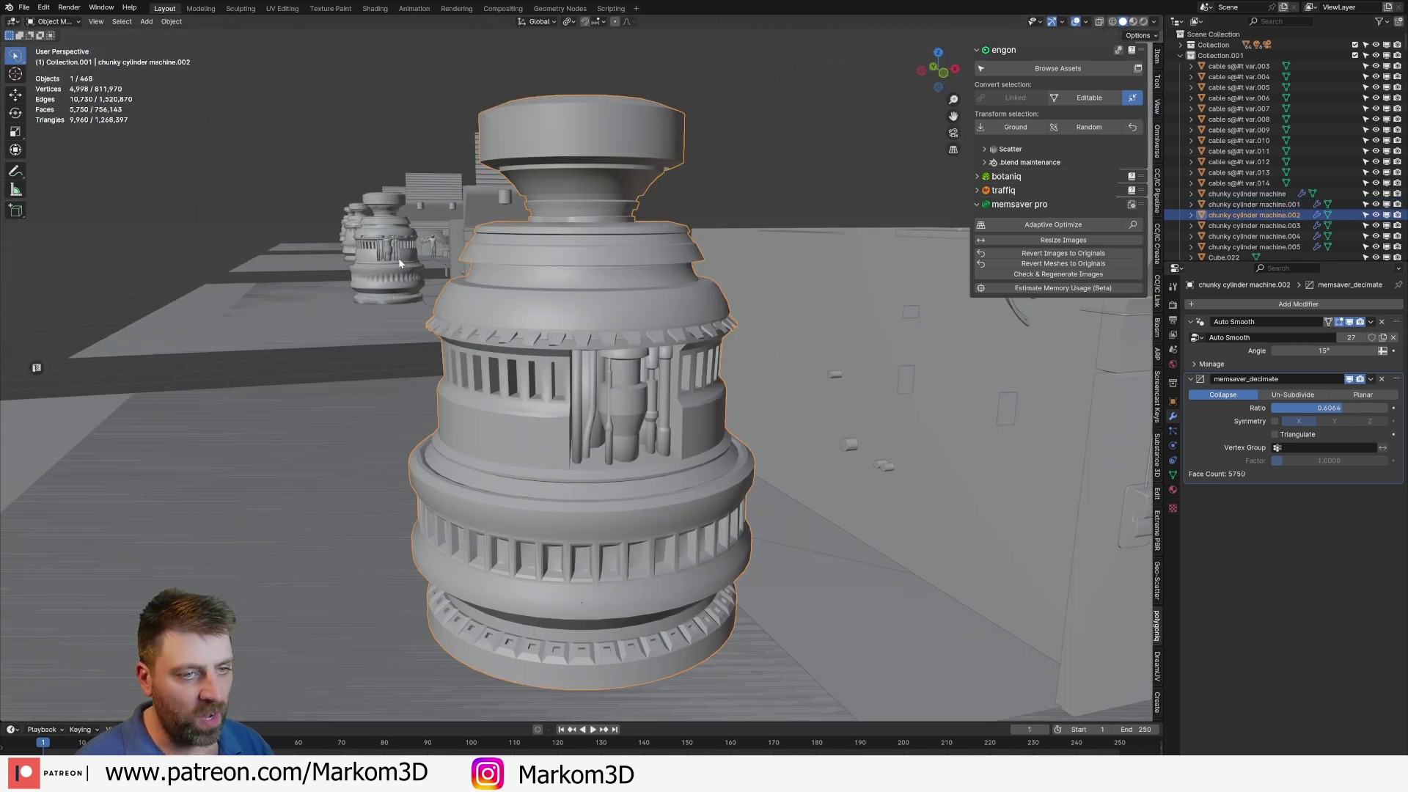
pyautogui.click(400, 263)
pyautogui.press('KP_Decimal')
pyautogui.click(361, 259)
pyautogui.press('KP_Decimal')
pyautogui.click(369, 253)
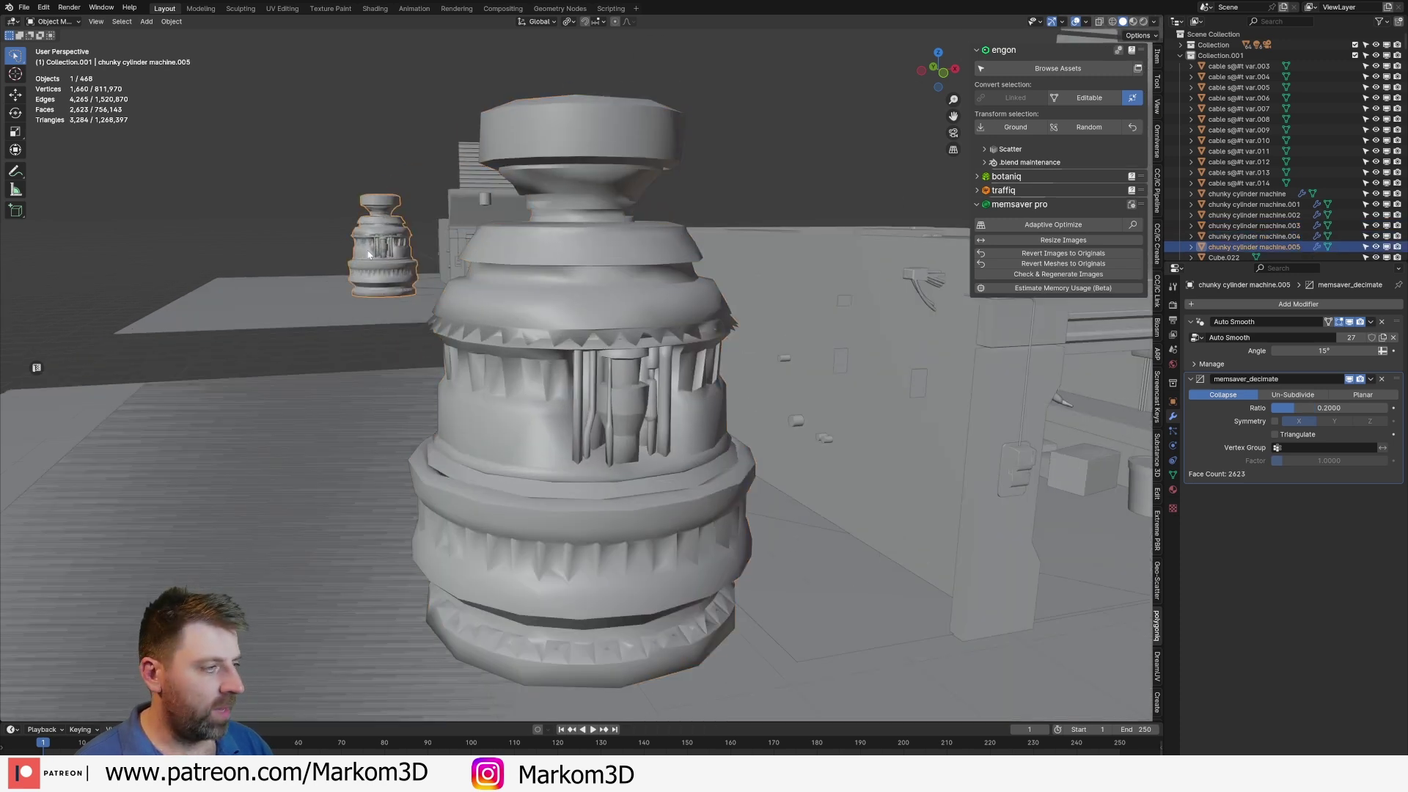
pyautogui.press('KP_Decimal')
pyautogui.press('KP_0')
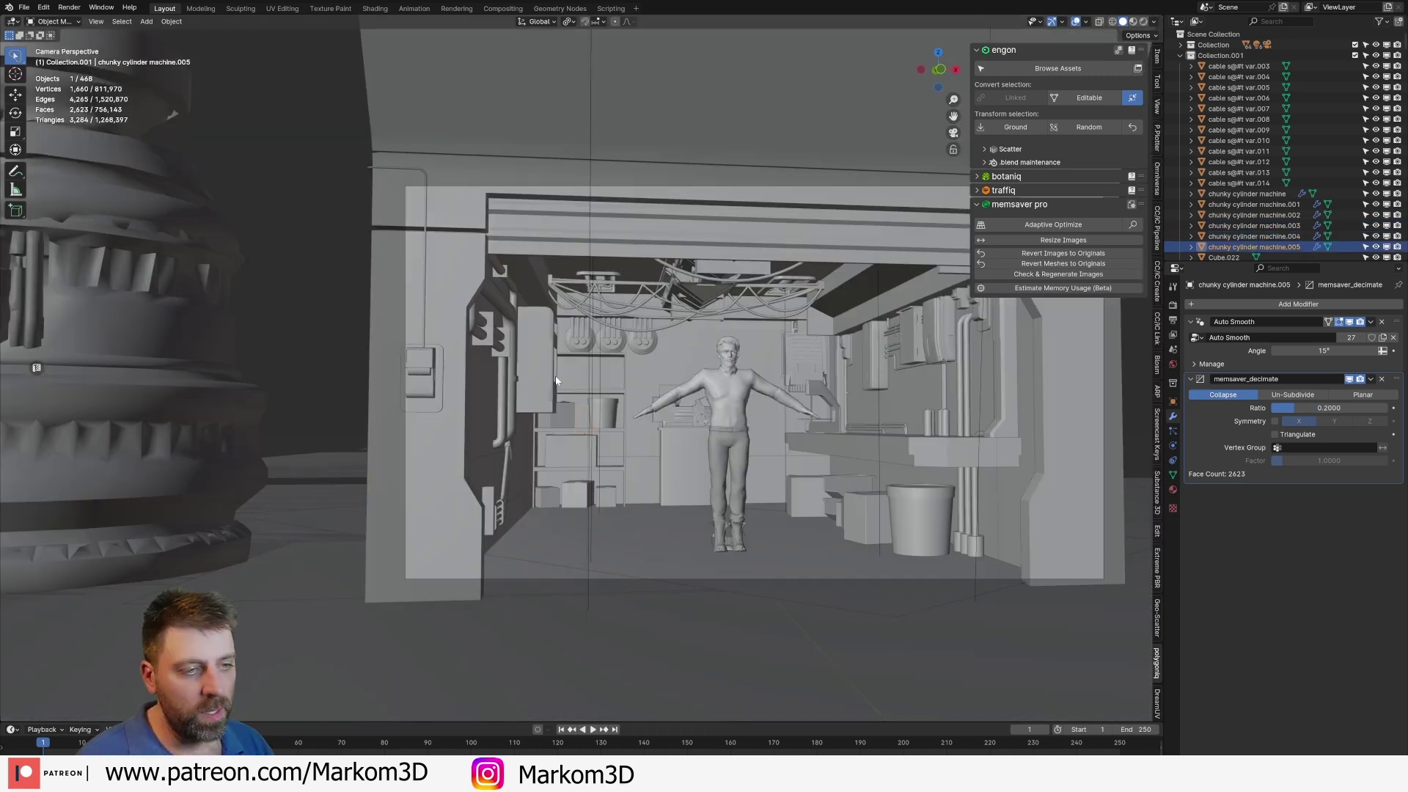
# - Generate a fresh memory-usage report for the optimized garage scene
pyautogui.click(1048, 288)
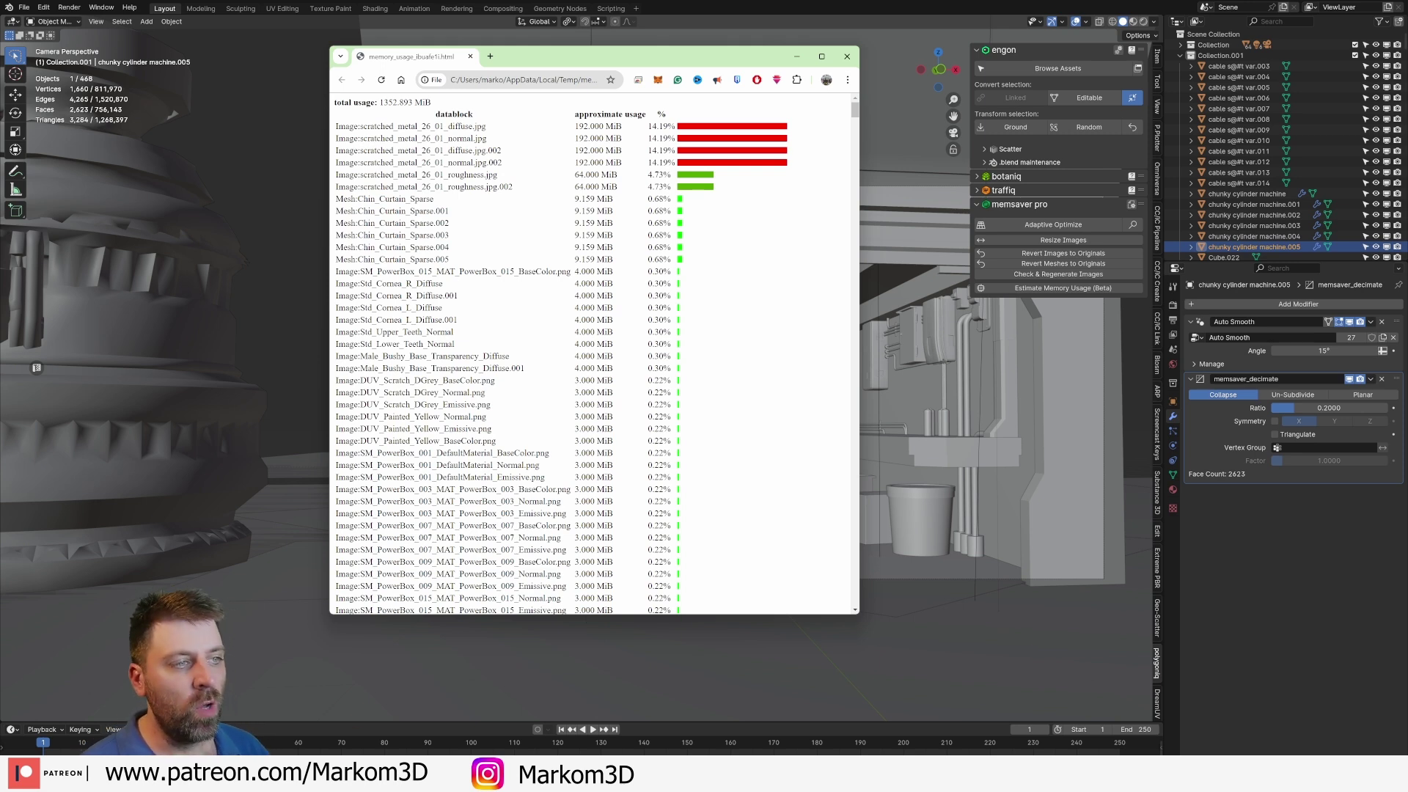
# - Close the memory report and bring back the earlier 00:09.71, 3169.25M render
pyautogui.click(847, 56)
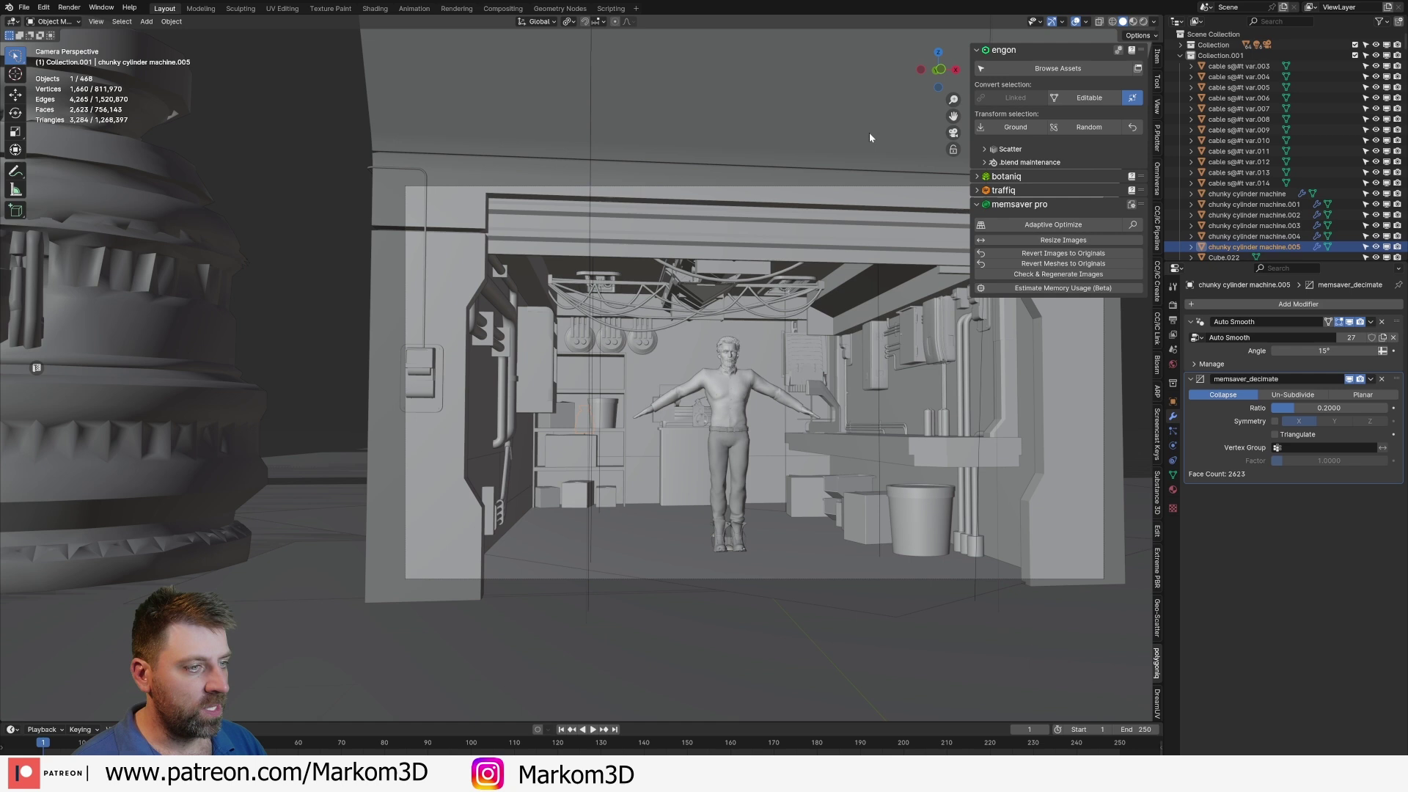
pyautogui.press('F11')
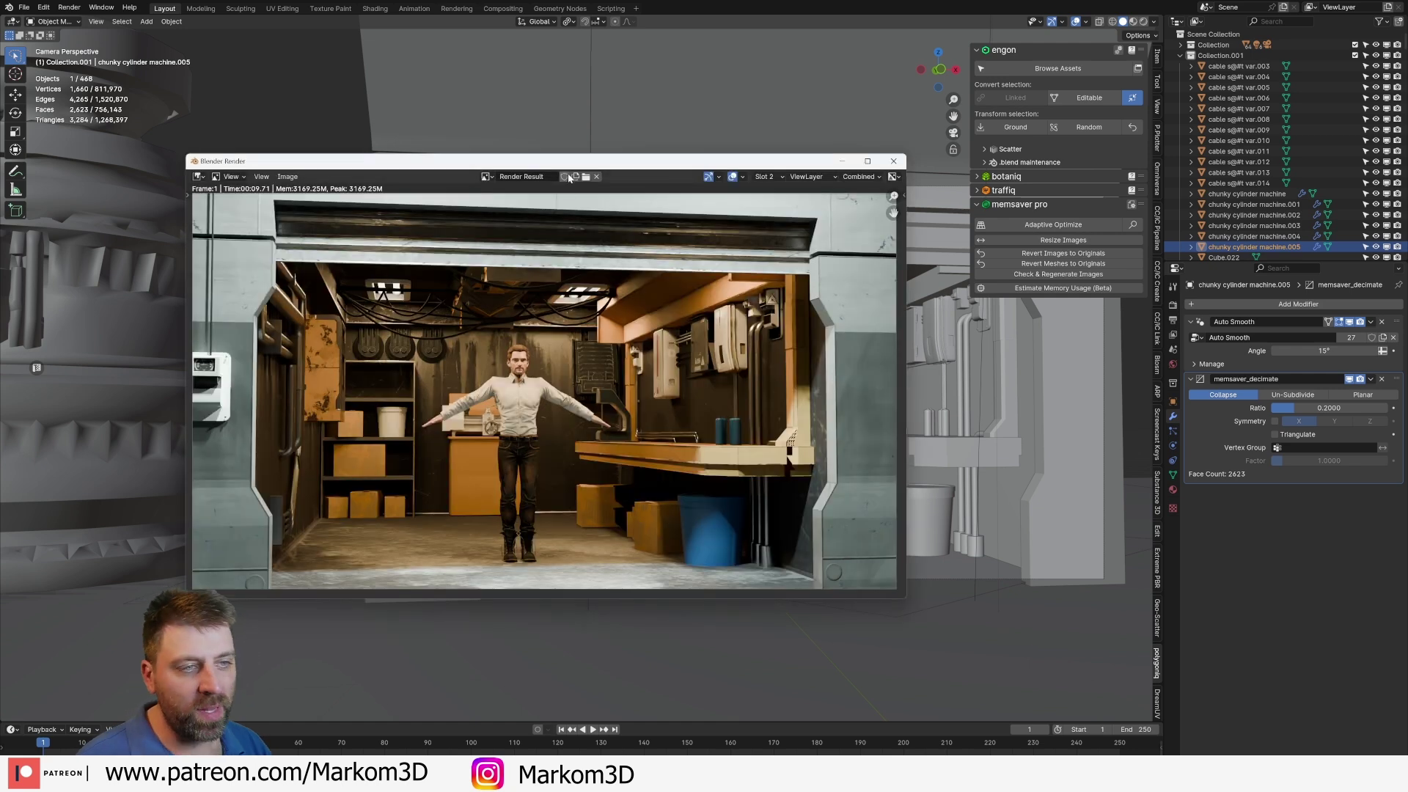